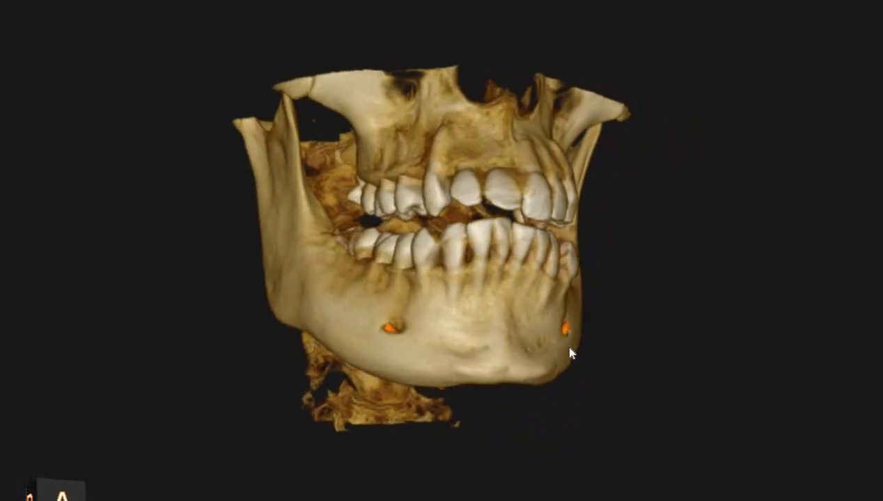
Rotate the 3D skull model to examine the marked nerve openings on both sides of the lower jaw
left_click_drag(601, 391, 409, 244)
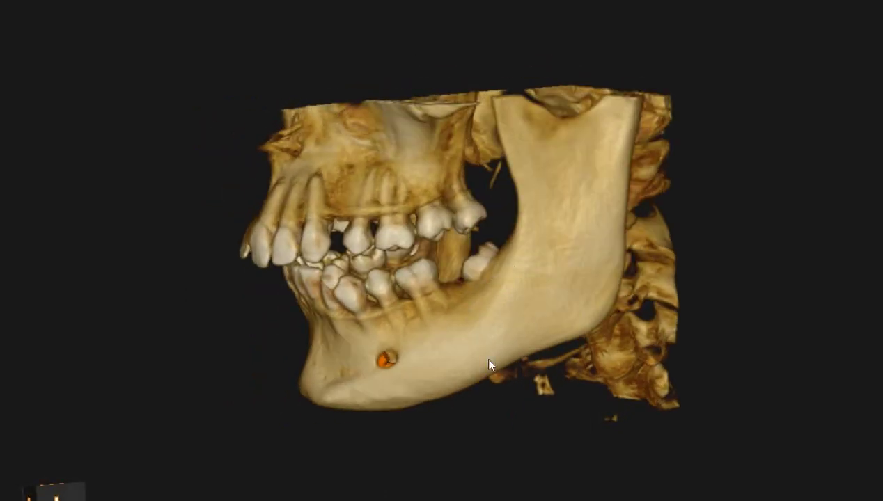
left_click_drag(475, 327, 449, 415)
left_click_drag(671, 398, 880, 202)
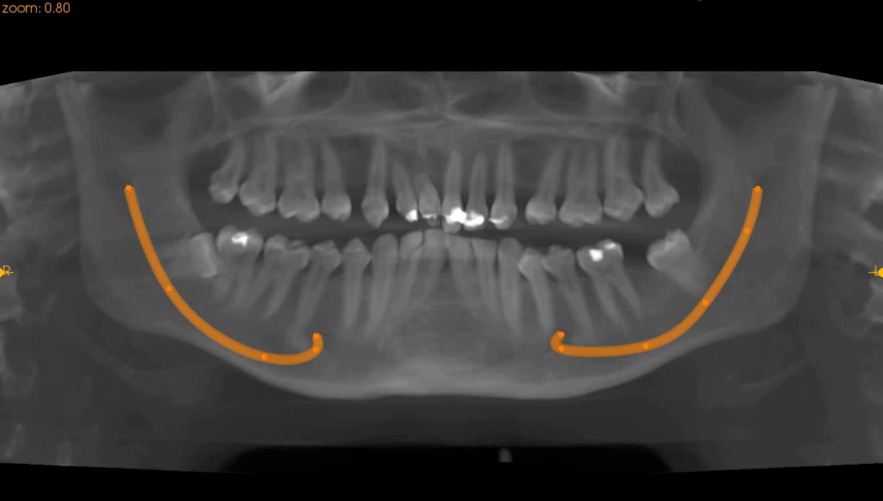
Examine the cross-sectional slices through the lower molar and the marked nerve canal beneath its roots
left_click_drag(699, 1, 228, 2)
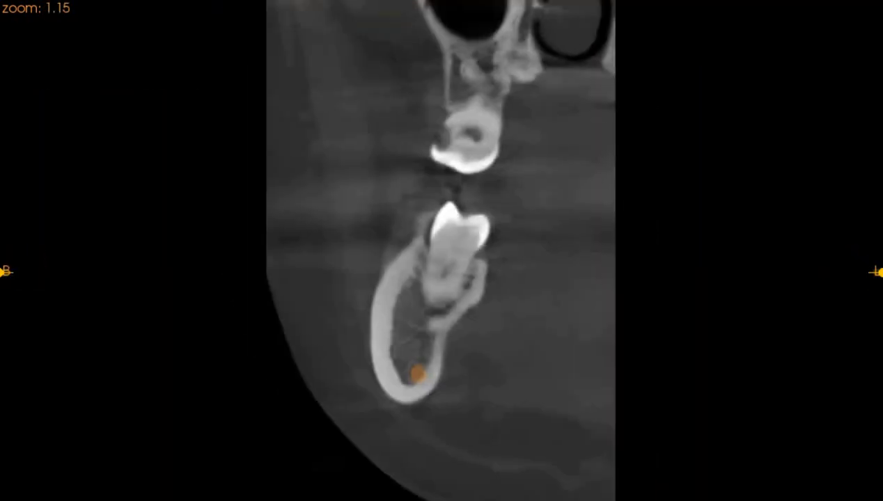
scroll(381, 322, "up", 3)
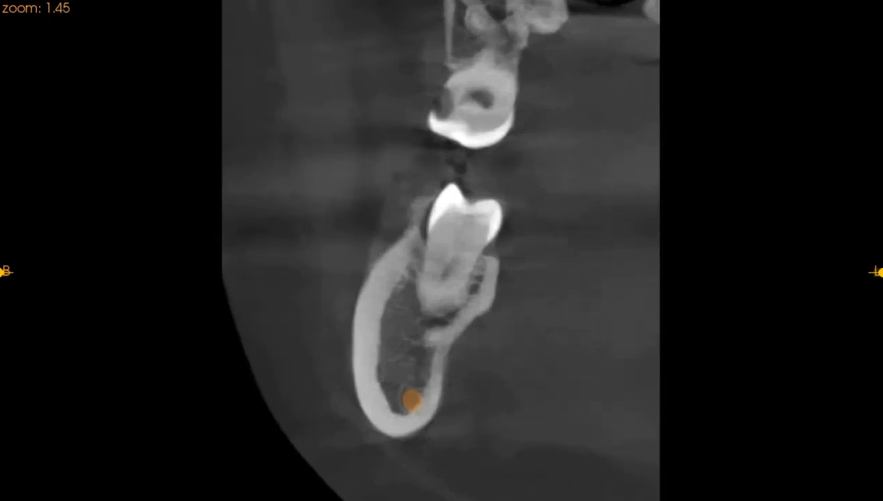
scroll(711, 189, "down", 5)
scroll(711, 189, "up", 1)
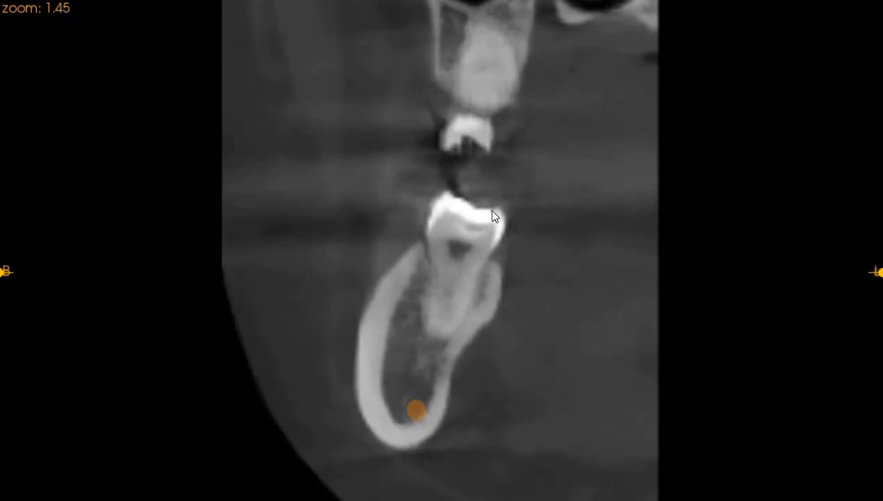
scroll(505, 184, "down", 2)
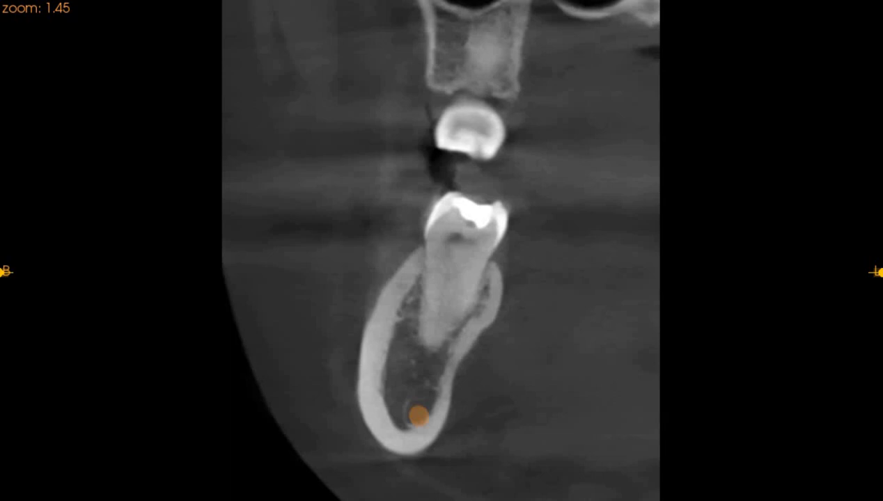
scroll(441, 251, "down", 5)
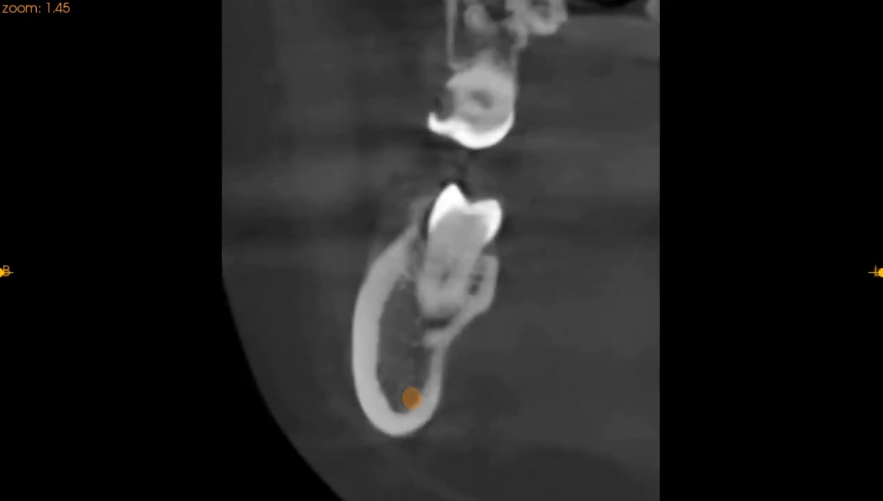
key("Down")
key("Down")
key("Down")
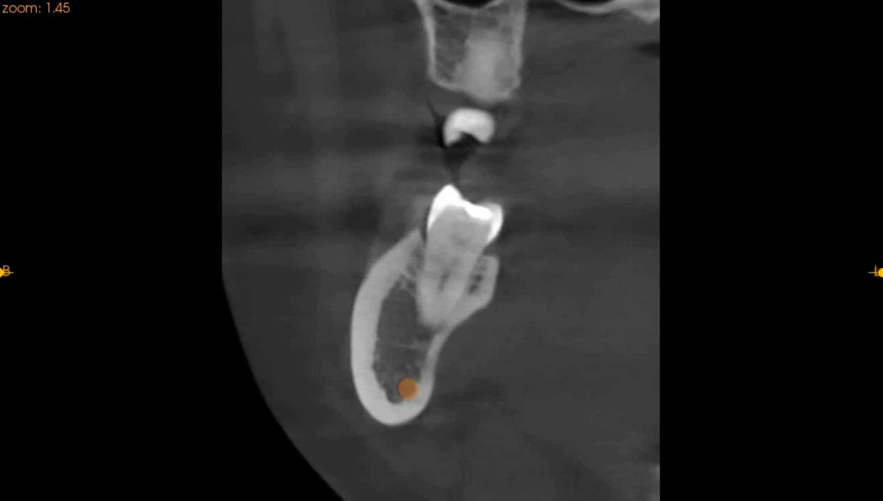
key("Down")
scroll(551, 229, "down", 4)
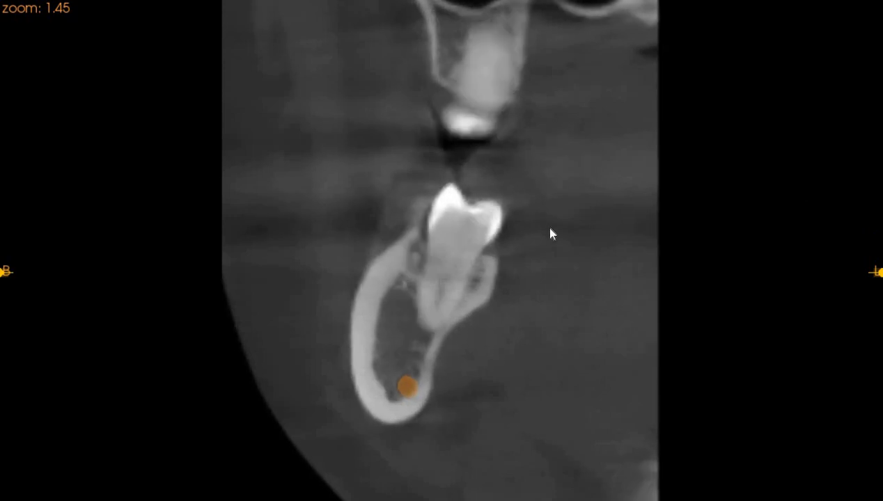
mouse_move(548, 222)
right_mouse_down()
mouse_move(548, 251)
mouse_move(548, 211)
right_mouse_up()
scroll(468, 241, "up", 3)
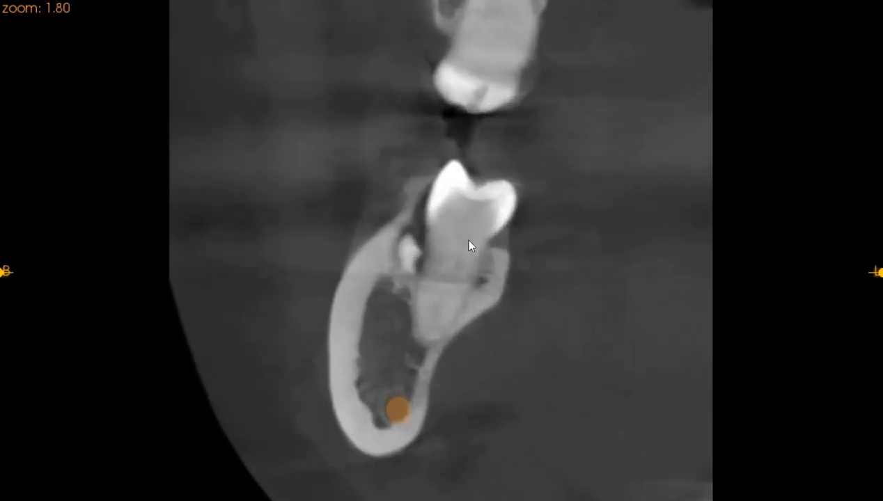
Examine the cross-sections where the impacted molar's crown meets the adjacent lower molar
scroll(468, 240, "down", 10)
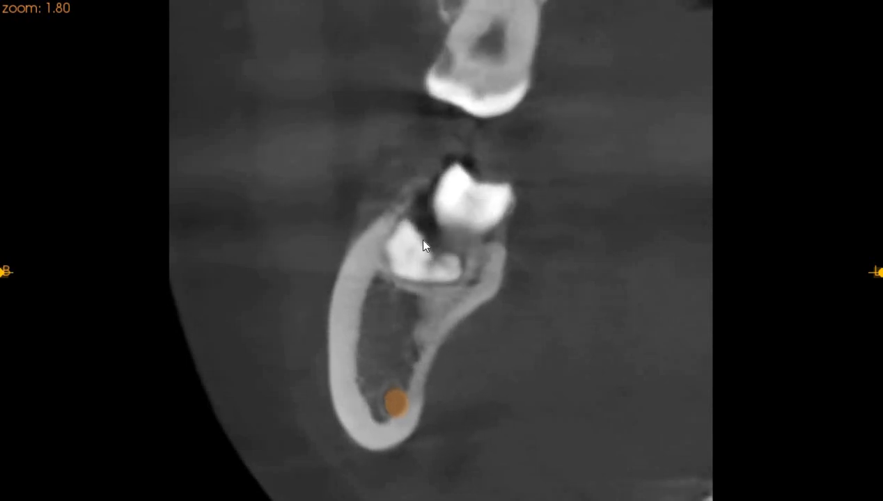
key("Down")
key("Down")
key("Down")
key("Down")
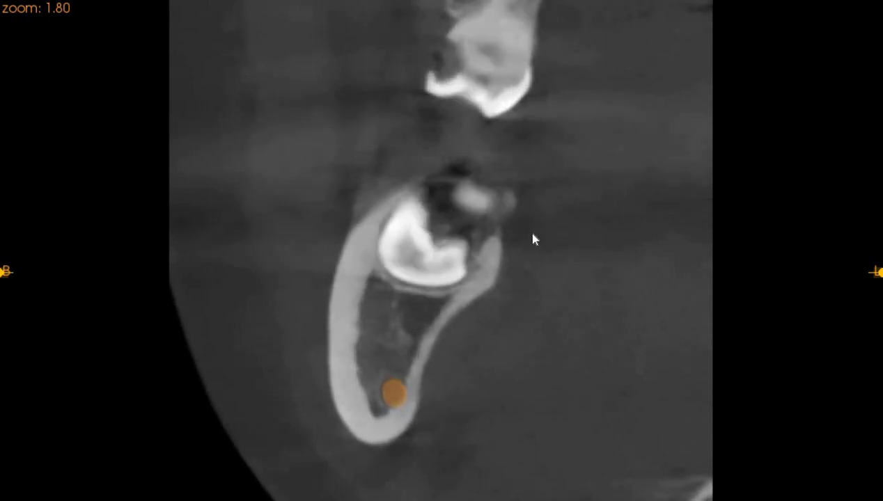
key("Down")
key("Down")
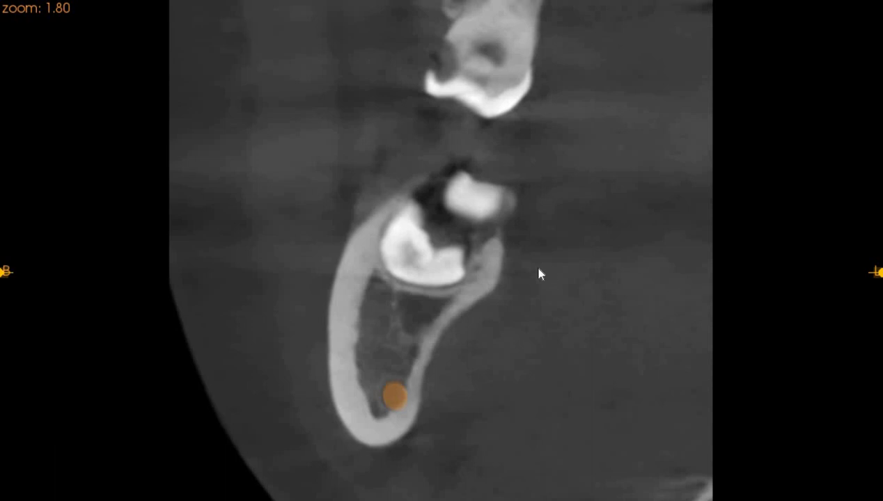
scroll(537, 245, "down", 5)
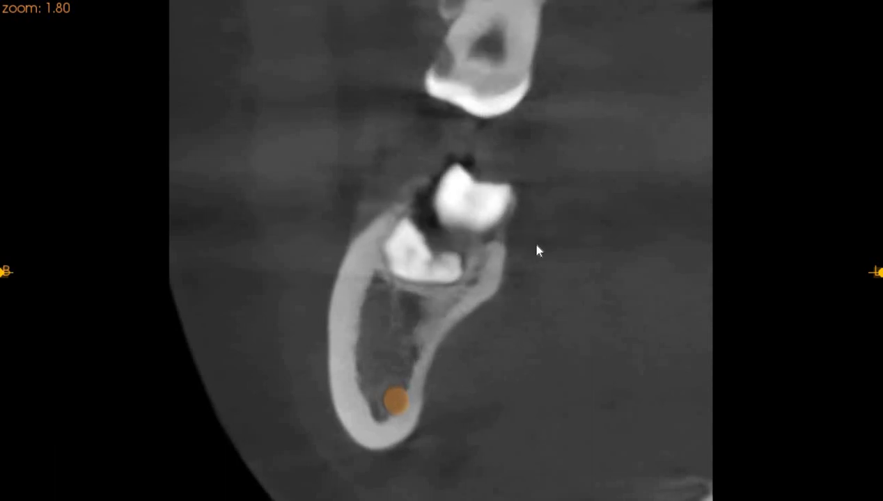
scroll(537, 245, "up", 5)
scroll(537, 250, "down", 5)
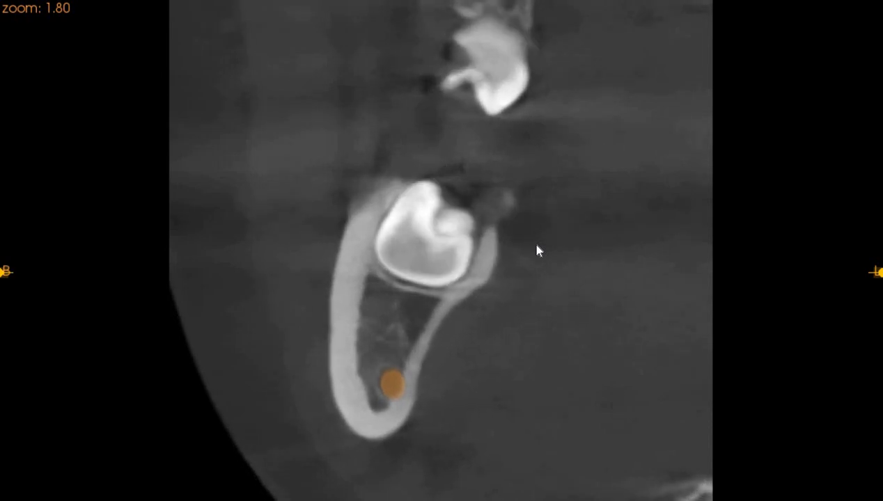
Follow the marked nerve canal through the cross-sections from the impacted molar's crown to its root tips
scroll(537, 251, "down", 5)
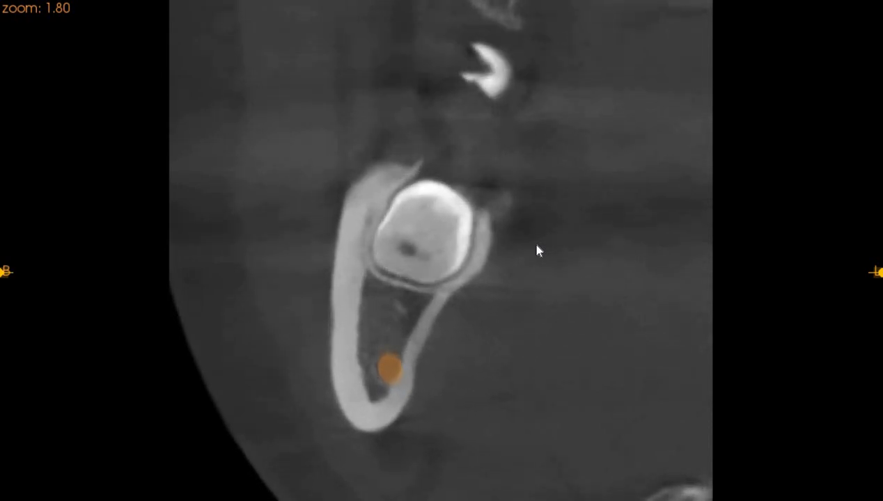
scroll(537, 251, "down", 5)
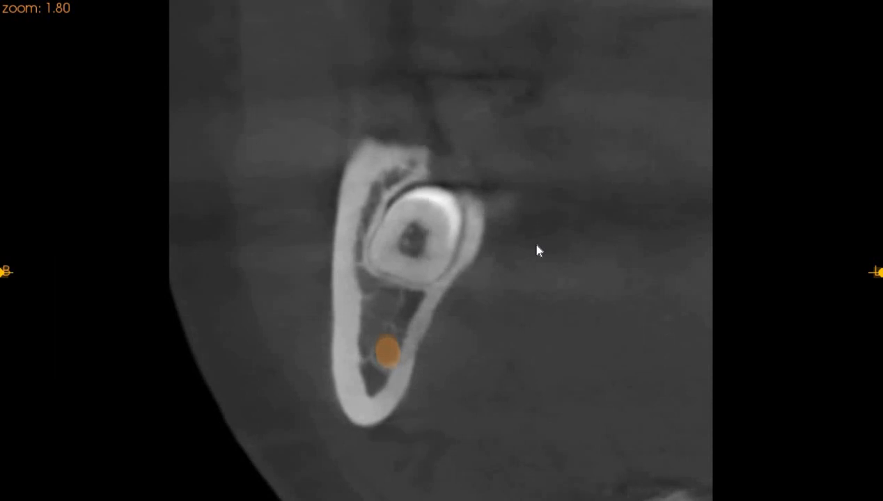
scroll(538, 251, "down", 5)
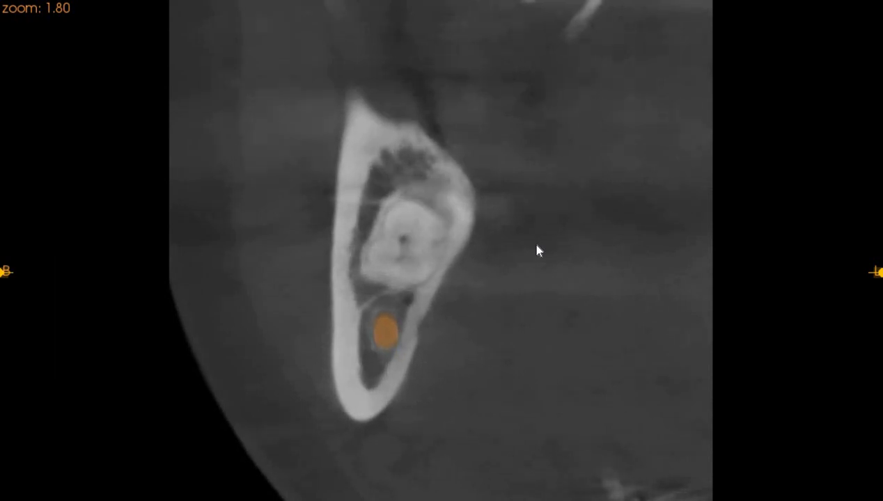
scroll(537, 250, "down", 5)
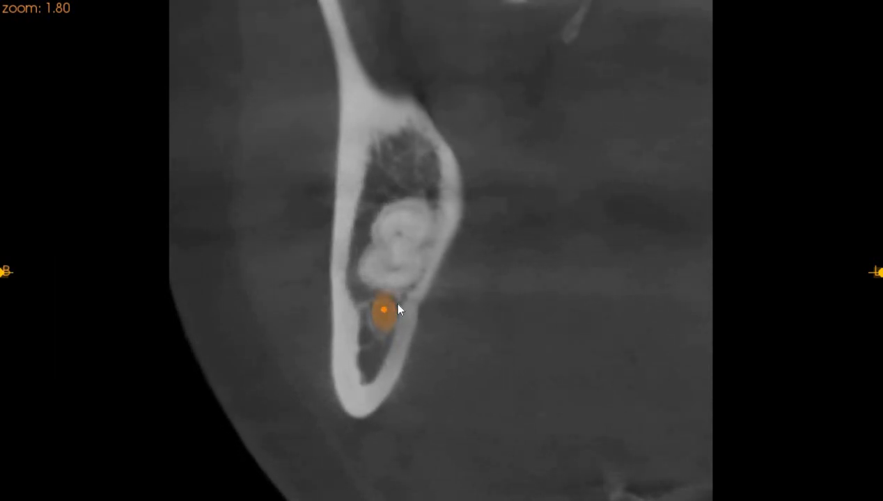
scroll(410, 308, "down", 4)
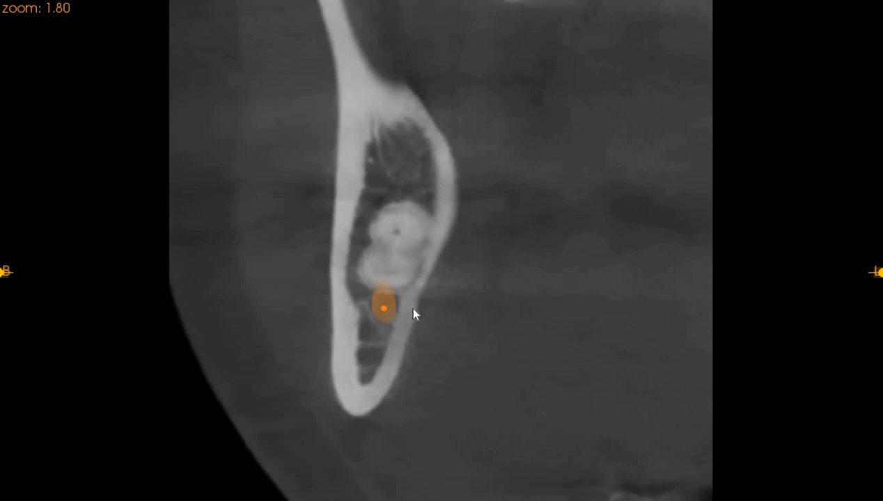
scroll(400, 301, "down", 4)
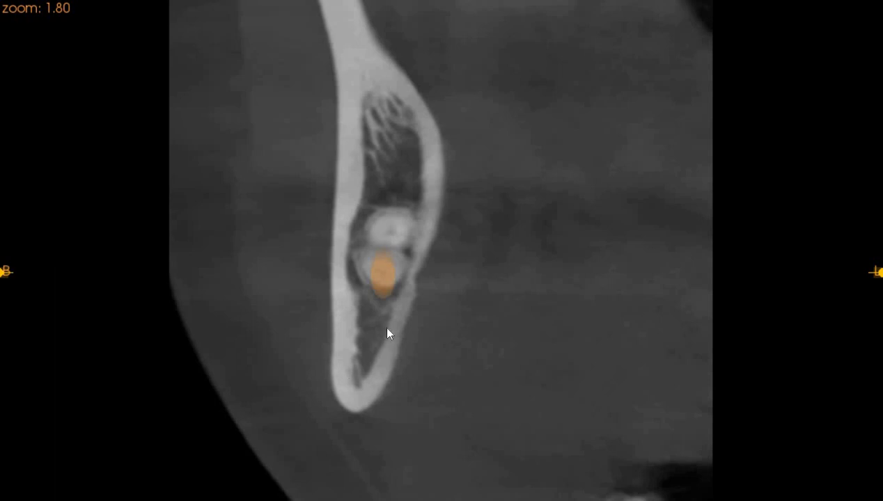
Hide the nerve canal marking and examine the cross-sections from the impacted molar's root tips to the bone behind them
scroll(387, 314, "down", 4)
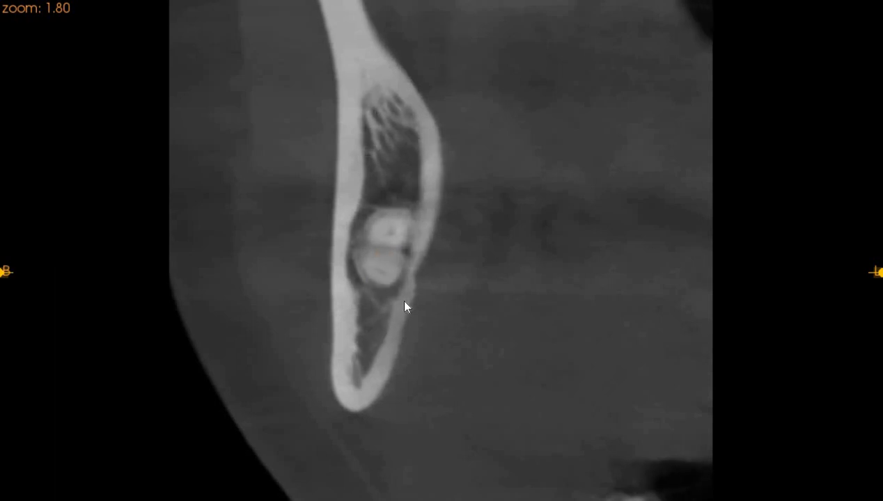
scroll(407, 296, "down", 3)
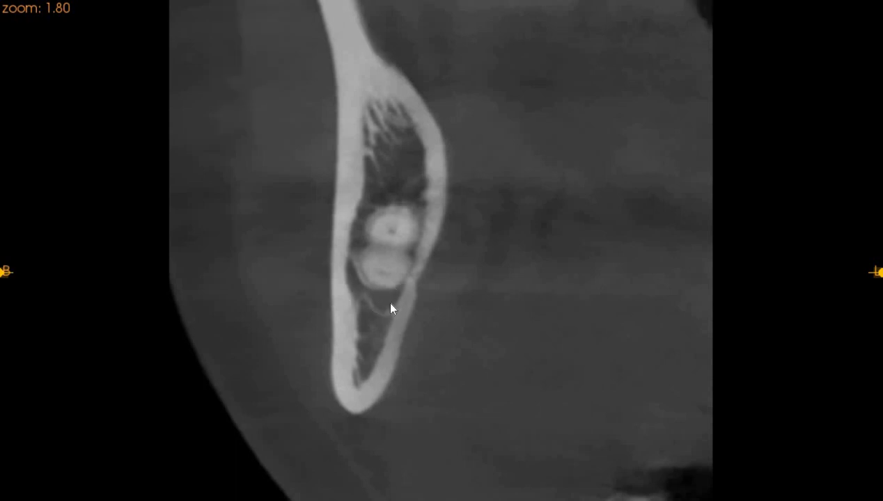
scroll(393, 291, "down", 3)
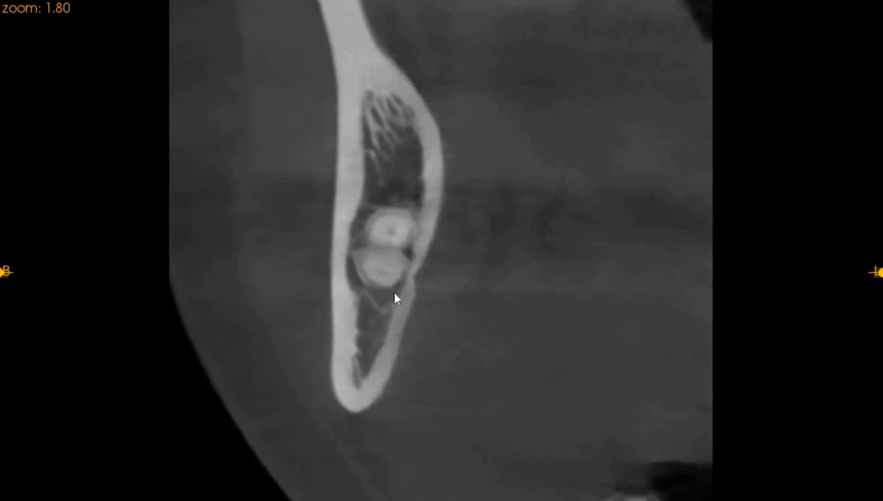
scroll(393, 298, "down", 4)
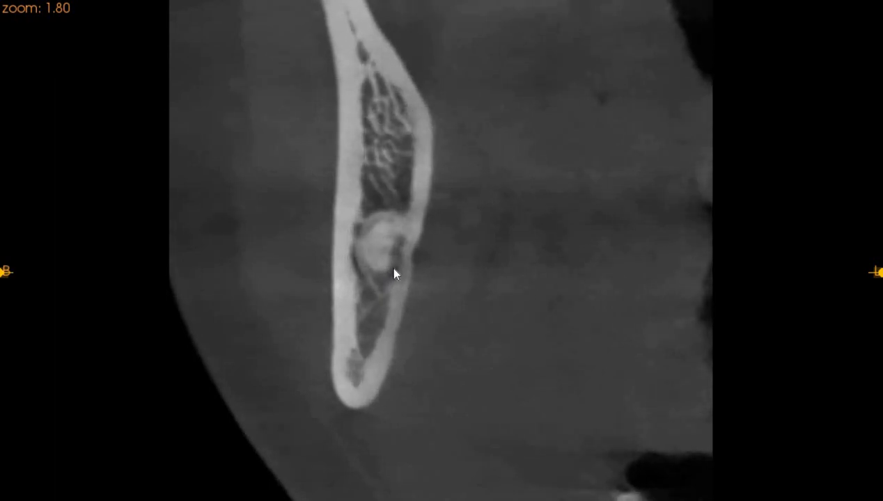
scroll(394, 274, "down", 4)
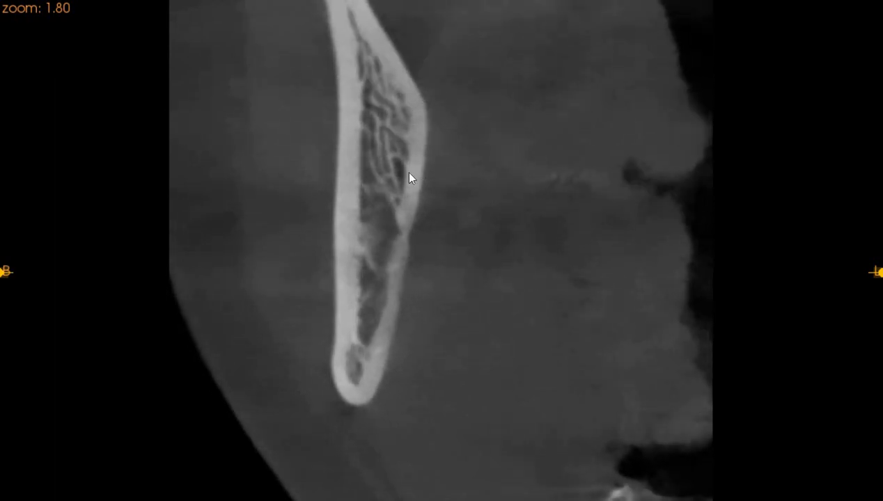
scroll(408, 174, "down", 5)
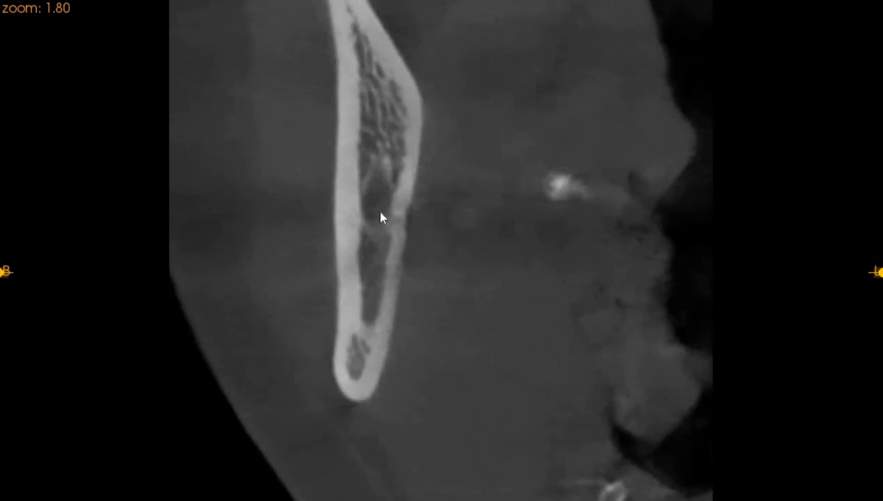
Trace the unmarked nerve canal back through the cross-sections beneath the impacted molar's roots to examine their contact
scroll(380, 213, "down", 5)
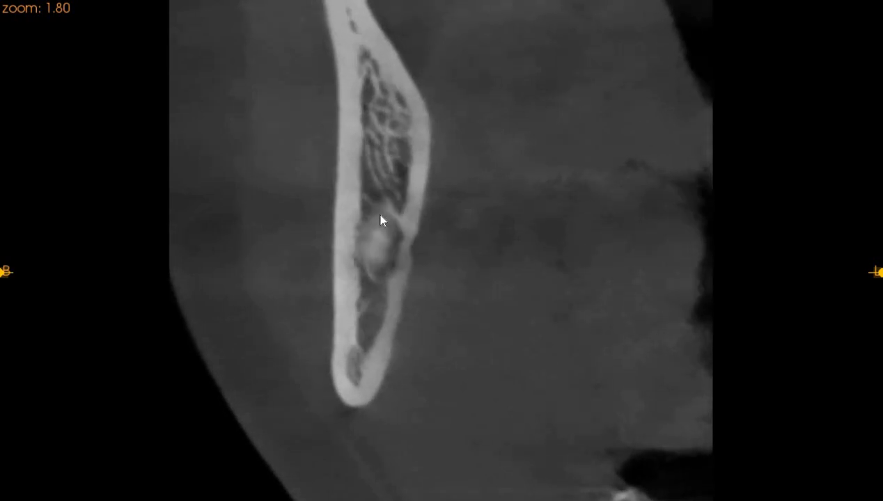
scroll(381, 220, "down", 4)
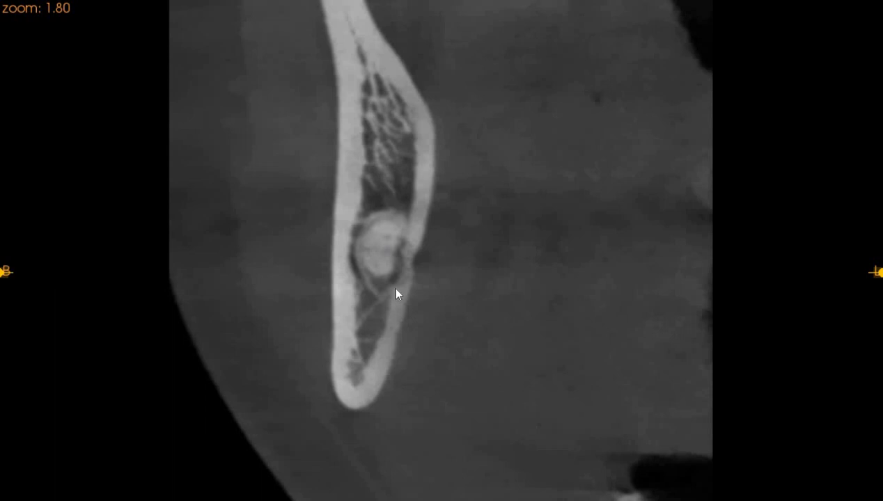
scroll(395, 291, "down", 3)
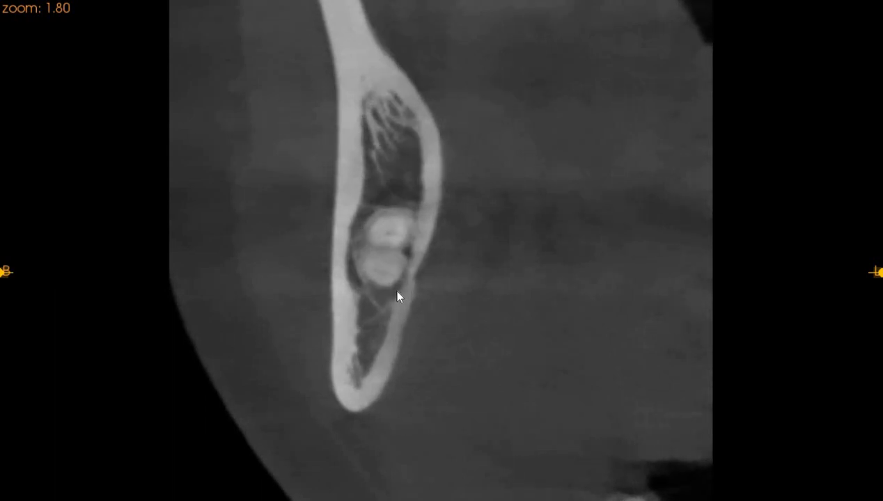
scroll(397, 293, "down", 4)
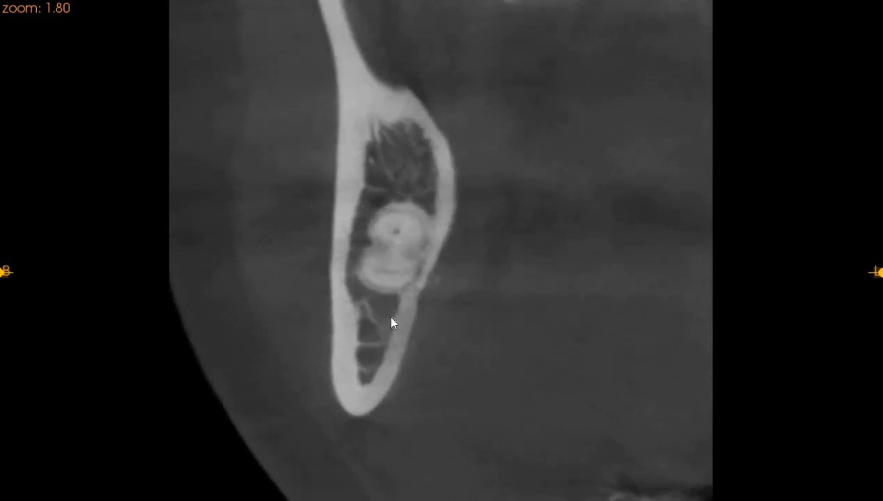
scroll(392, 322, "down", 4)
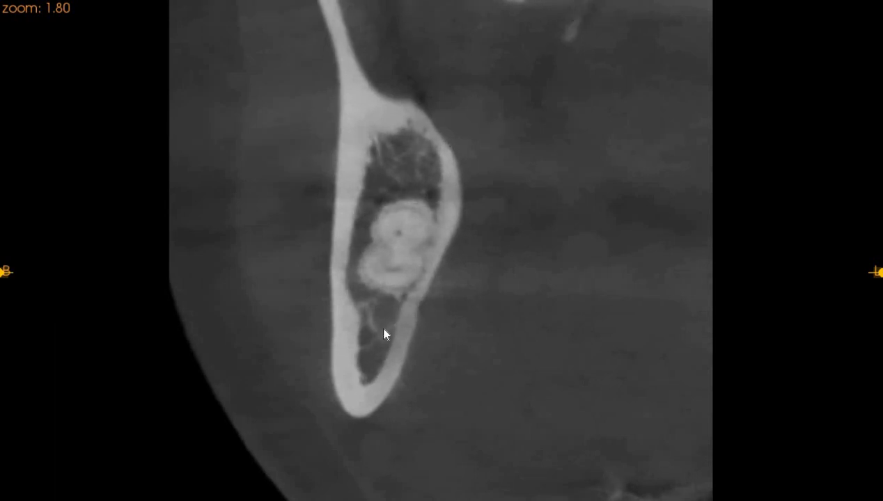
scroll(384, 330, "down", 4)
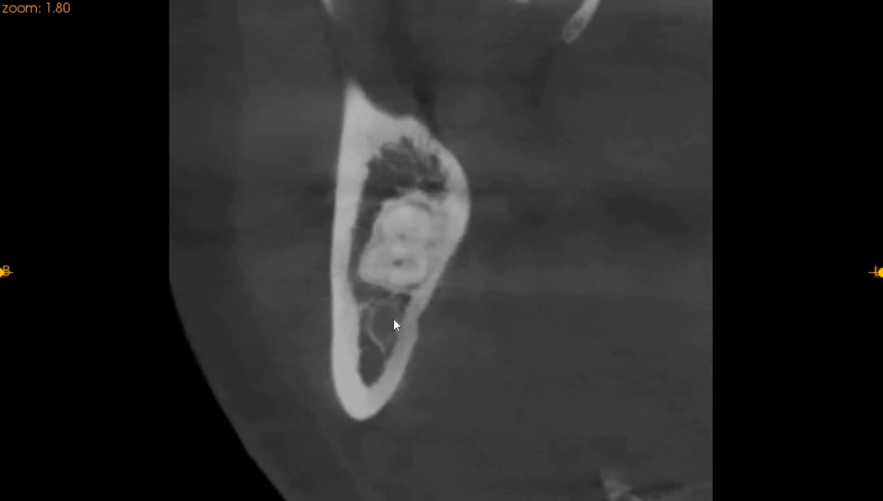
scroll(394, 325, "up", 5)
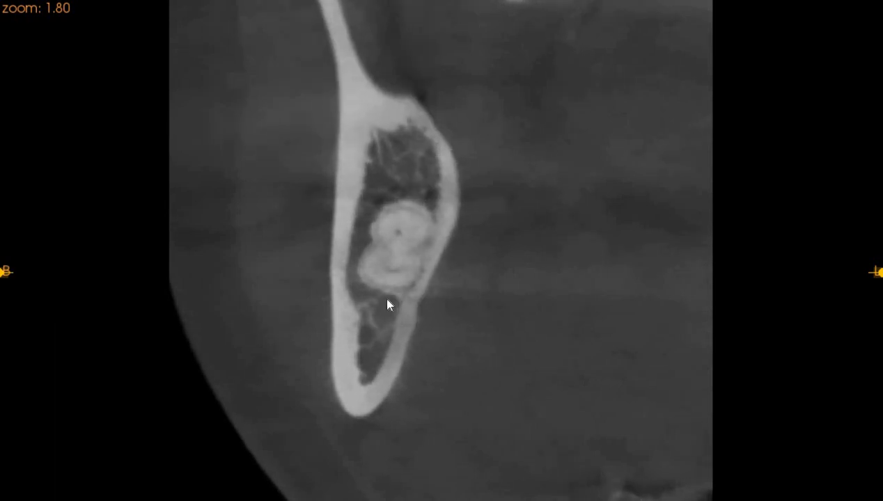
scroll(414, 276, "up", 4)
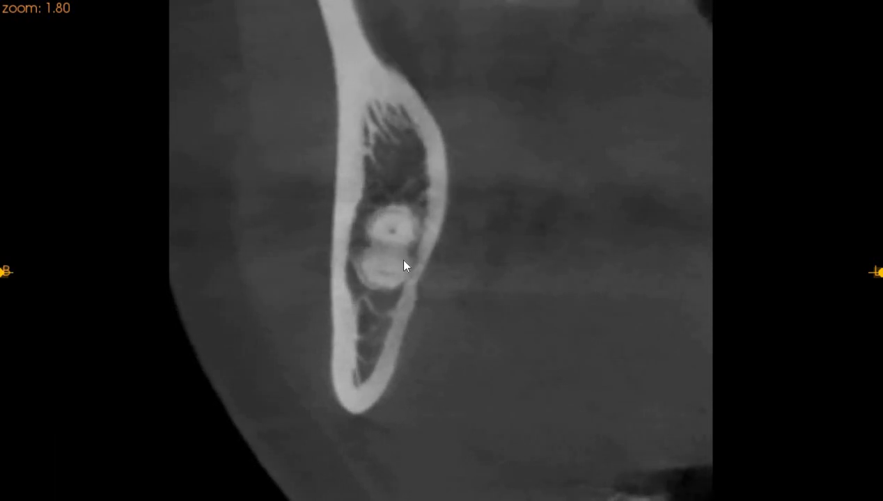
Follow the unmarked nerve canal through the cross-sections from the impacted molar's roots to the bone behind them and back
scroll(383, 292, "up", 5)
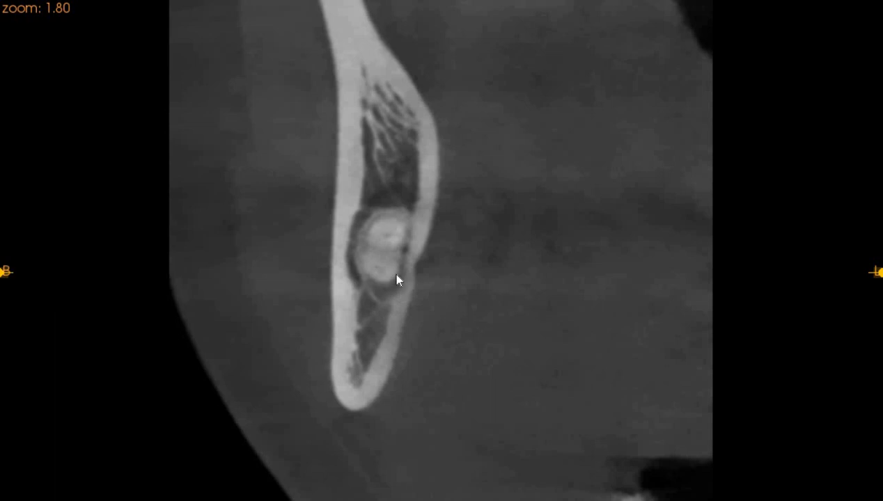
scroll(396, 274, "up", 5)
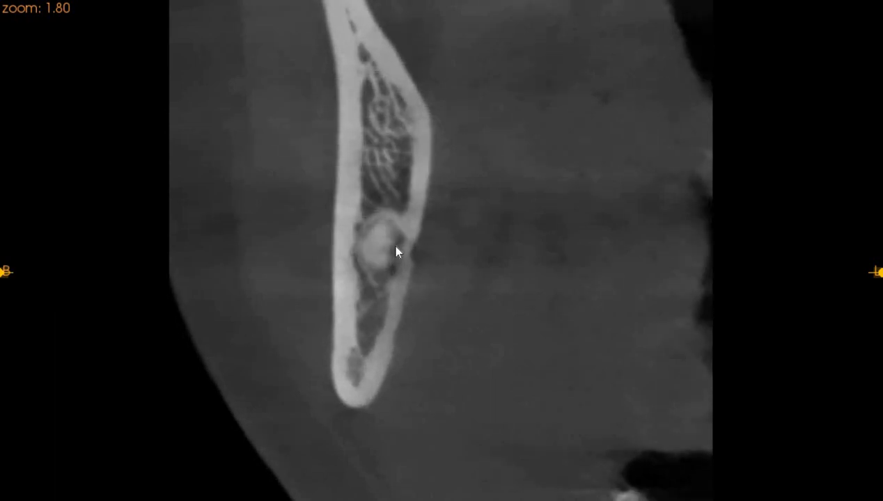
scroll(373, 217, "up", 5)
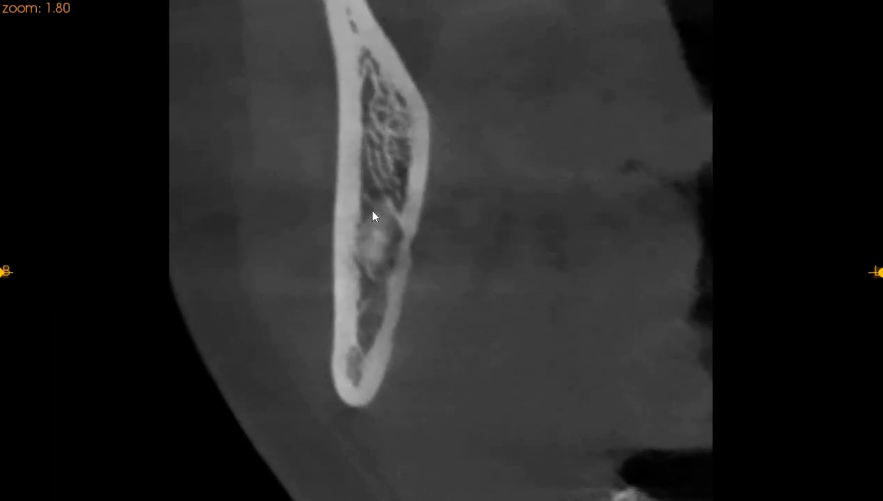
scroll(378, 201, "up", 5)
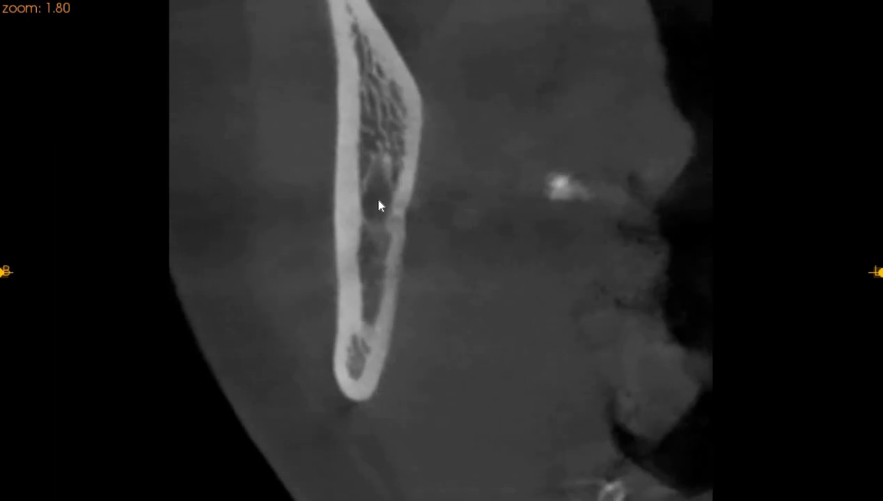
scroll(384, 207, "down", 2)
scroll(384, 209, "down", 5)
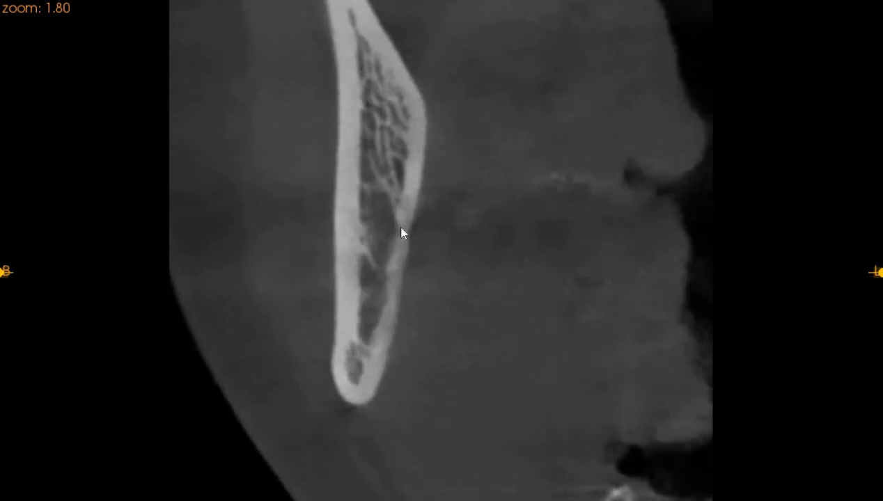
scroll(401, 241, "down", 5)
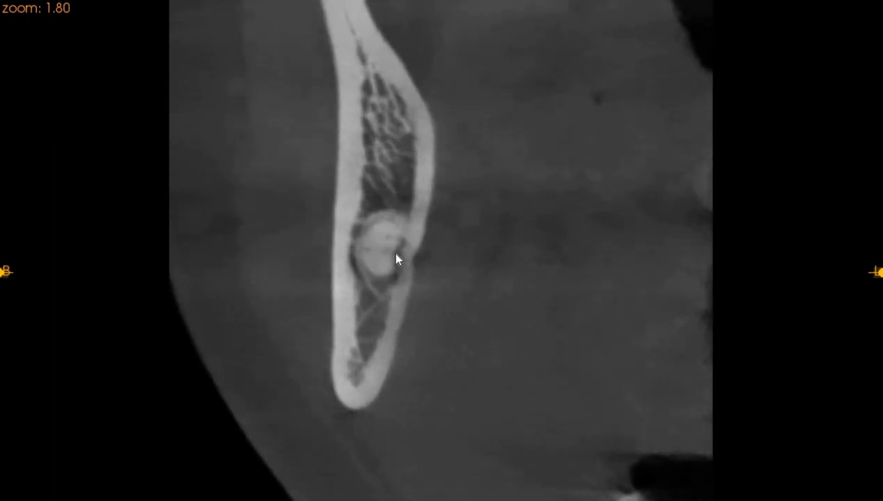
scroll(399, 248, "down", 5)
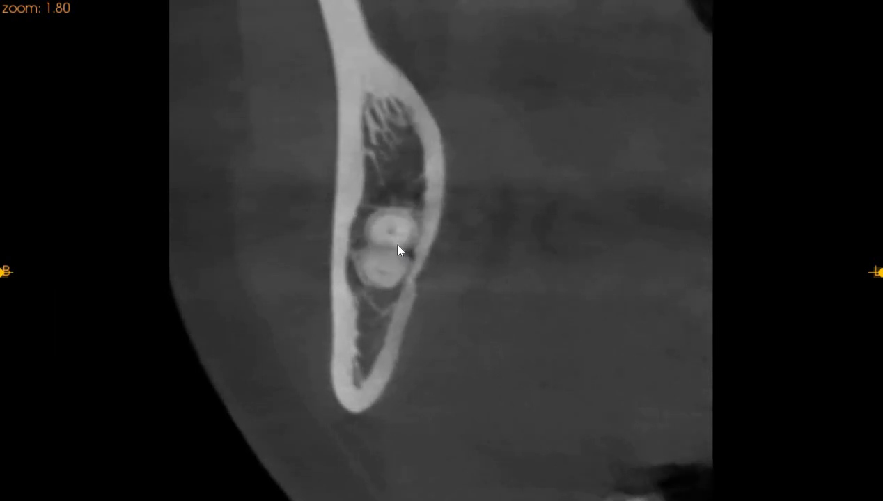
scroll(371, 328, "down", 3)
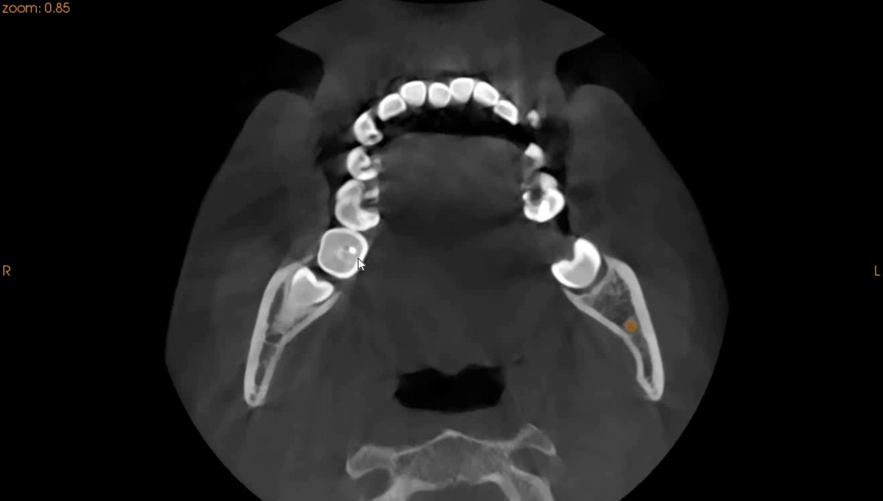
Examine the axial slices for the impacted right lower molar's position against the adjacent molar and the jawbone walls
scroll(352, 251, "down", 3)
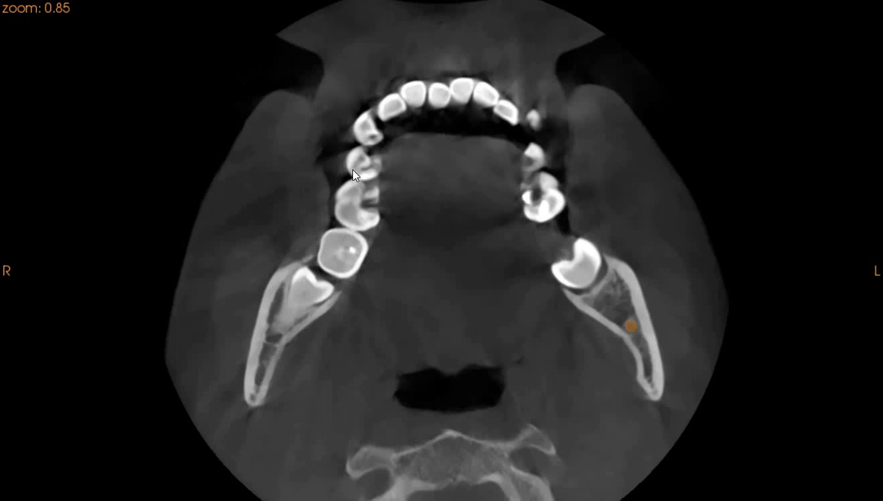
scroll(348, 265, "down", 5)
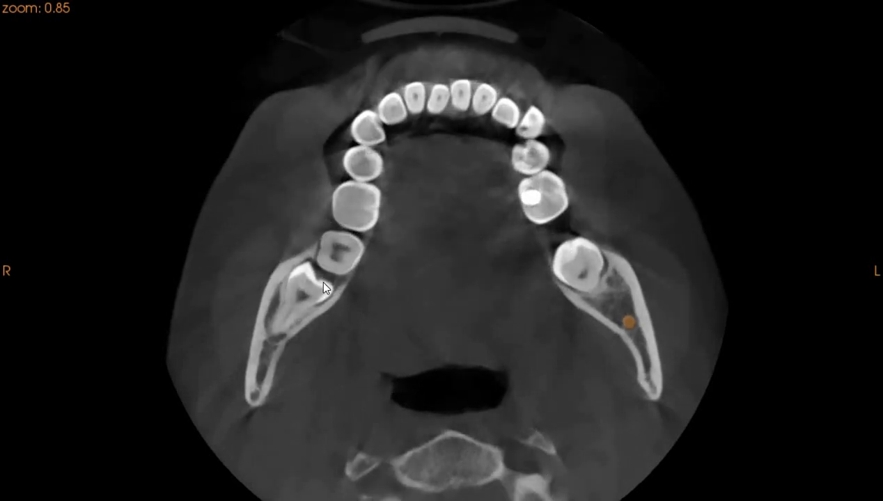
scroll(334, 254, "down", 5)
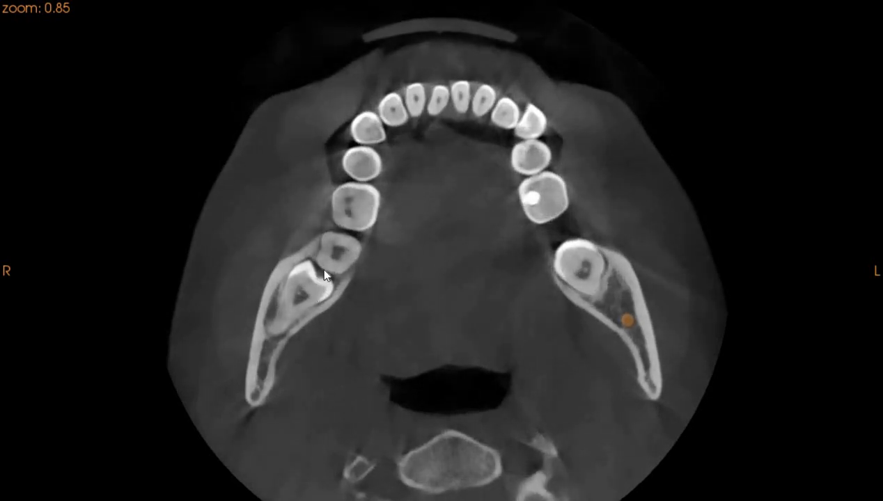
scroll(310, 285, "down", 4)
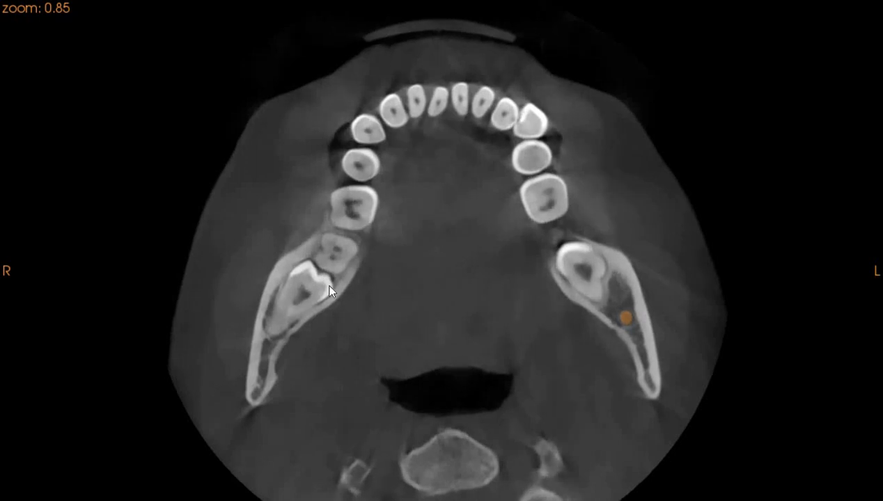
scroll(332, 277, "down", 3)
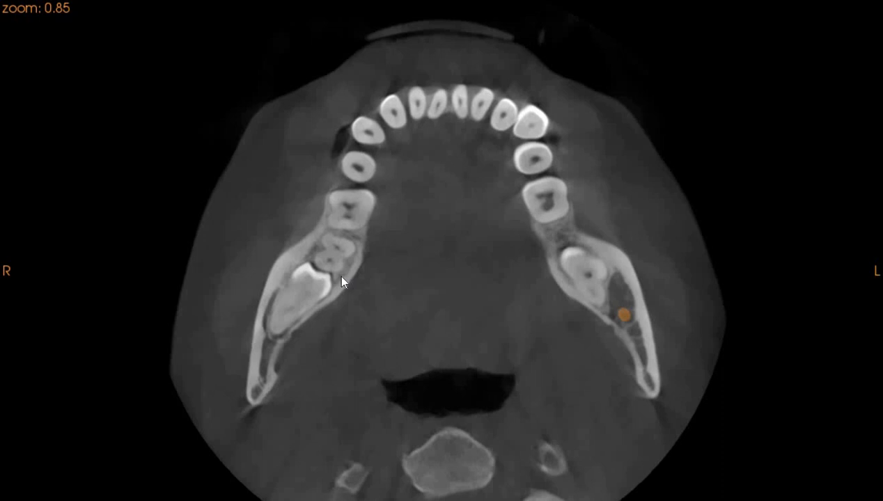
scroll(341, 281, "down", 4)
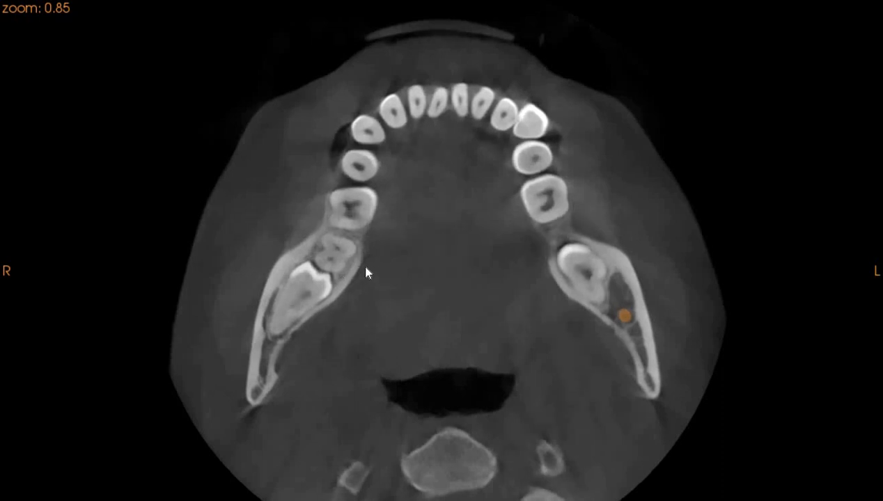
scroll(308, 277, "down", 6)
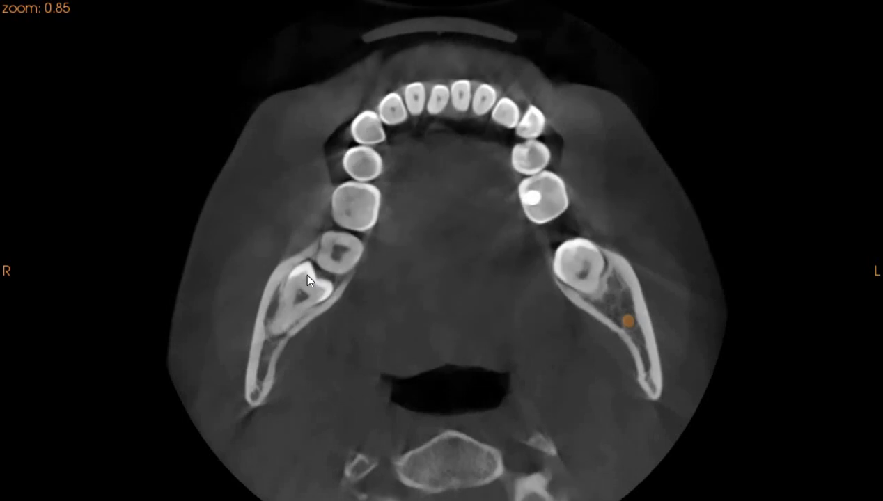
scroll(307, 275, "down", 6)
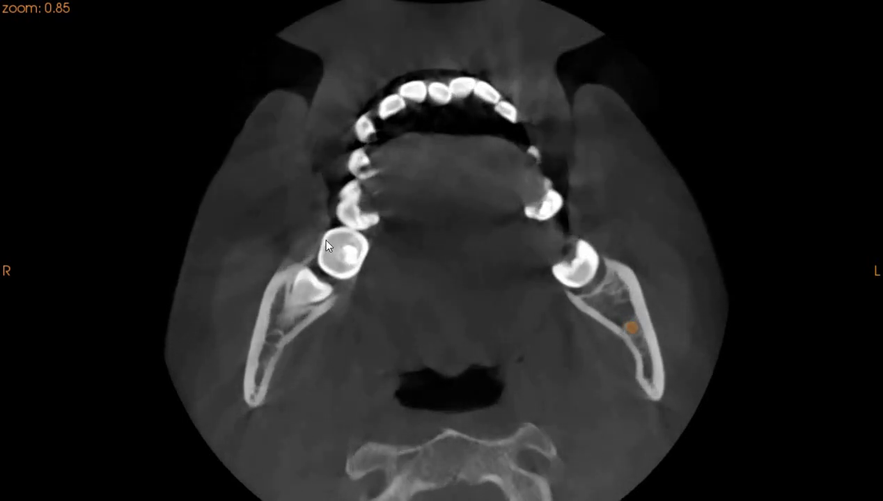
scroll(323, 240, "down", 4)
scroll(325, 241, "down", 6)
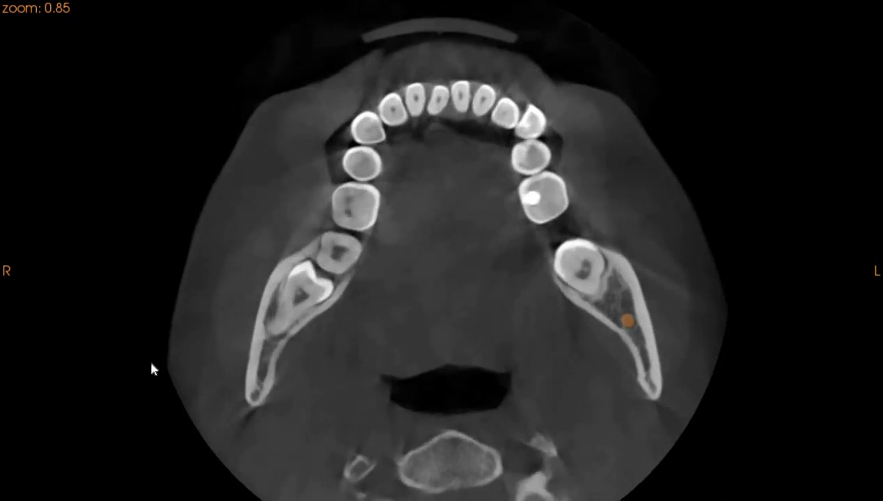
Show the right nerve canal marking and examine it against the impacted molar's root tips in the axial slices
left_click(277, 331)
scroll(325, 288, "down", 5)
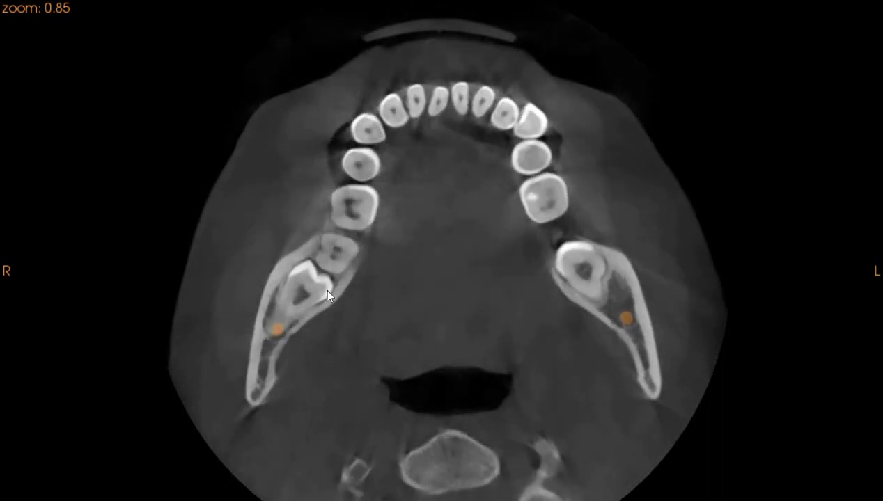
scroll(324, 287, "down", 1)
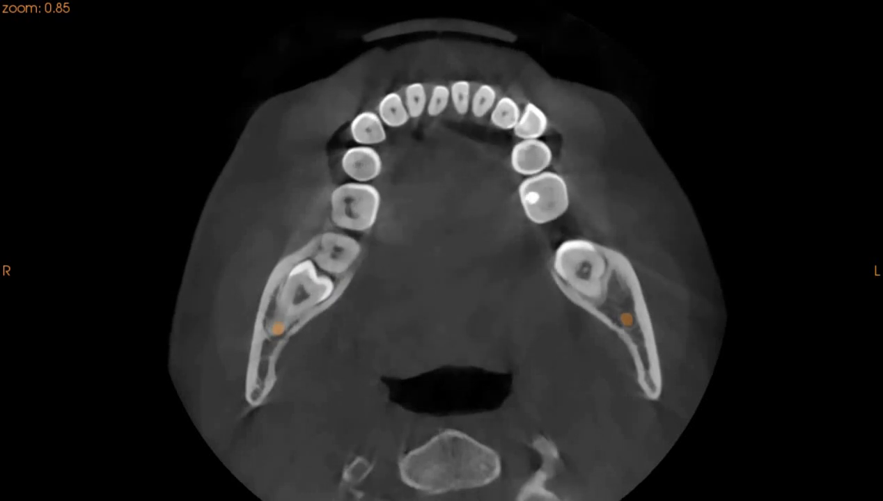
scroll(279, 340, "down", 2)
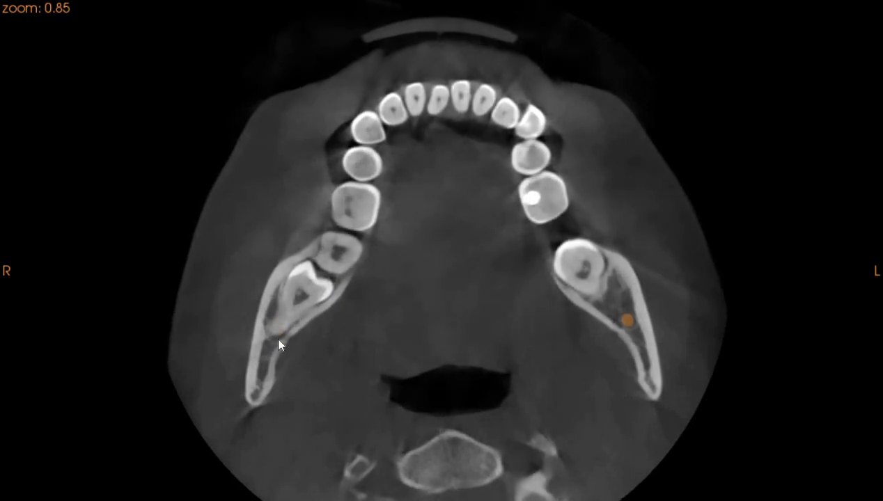
Compare the axial slices at the impacted molar's root tips with the right nerve canal marking hidden and shown
scroll(277, 344, "down", 3)
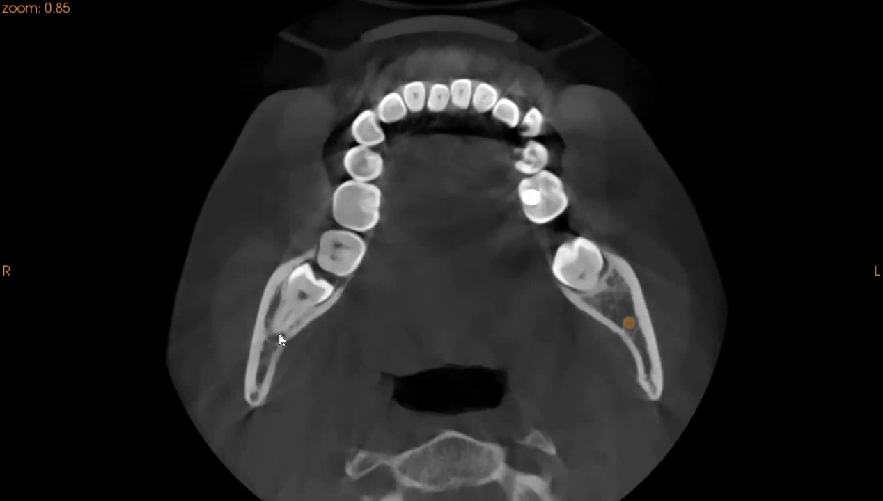
scroll(280, 335, "down", 4)
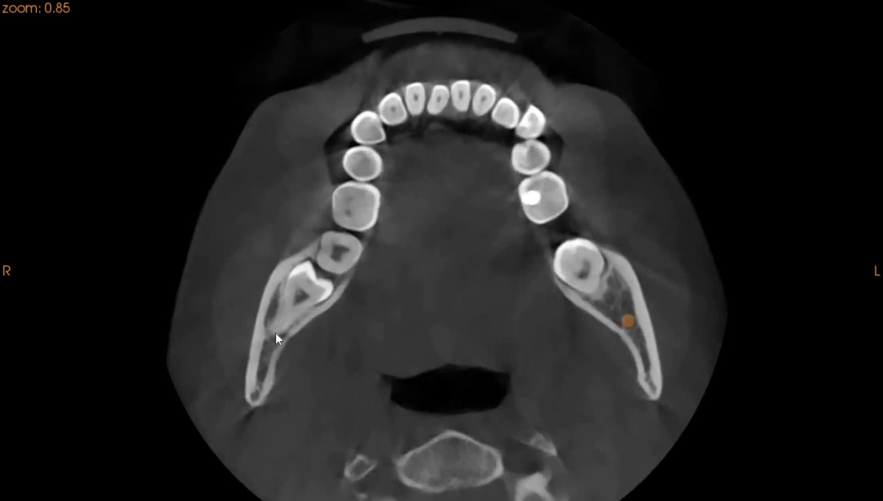
scroll(278, 339, "down", 3)
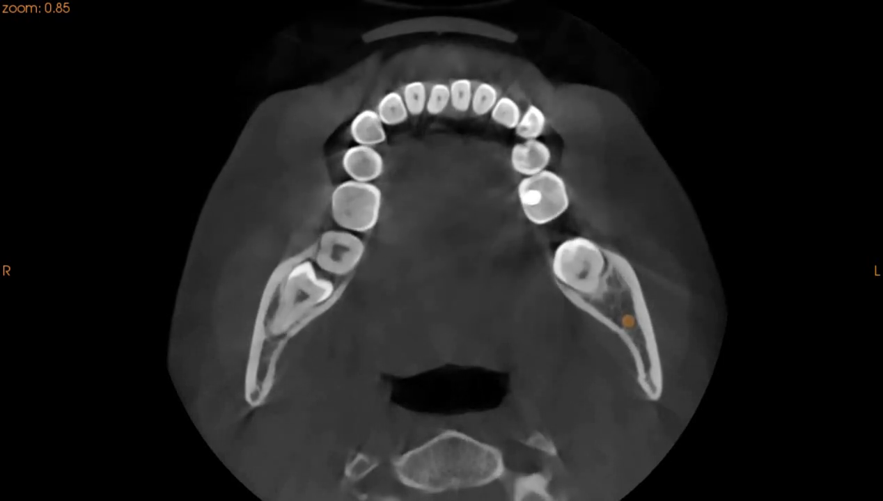
scroll(335, 363, "up", 1)
scroll(357, 330, "down", 2)
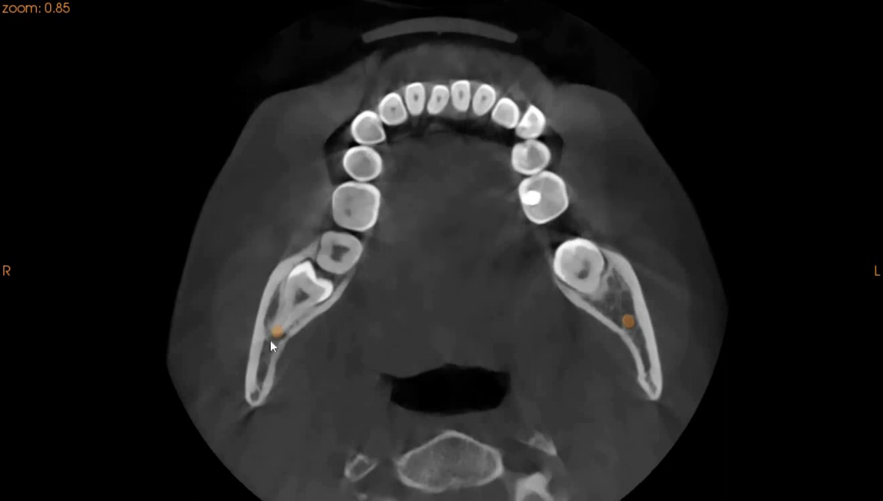
scroll(271, 346, "down", 3)
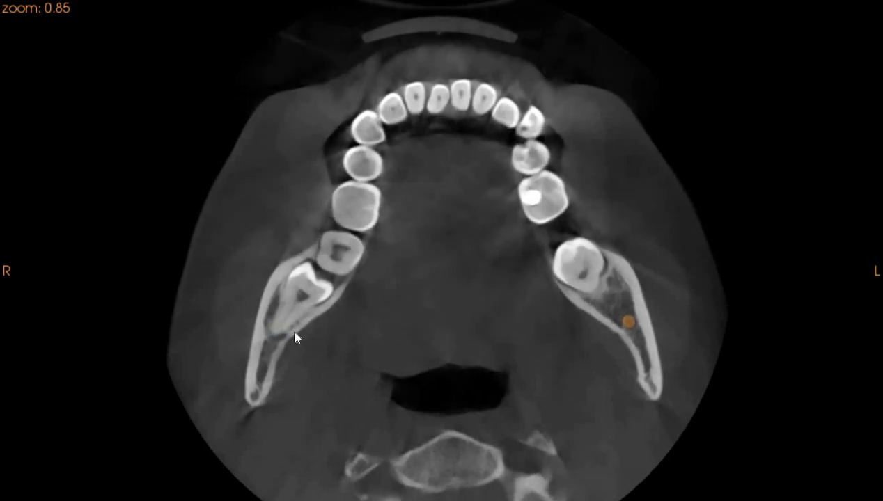
scroll(295, 338, "down", 5)
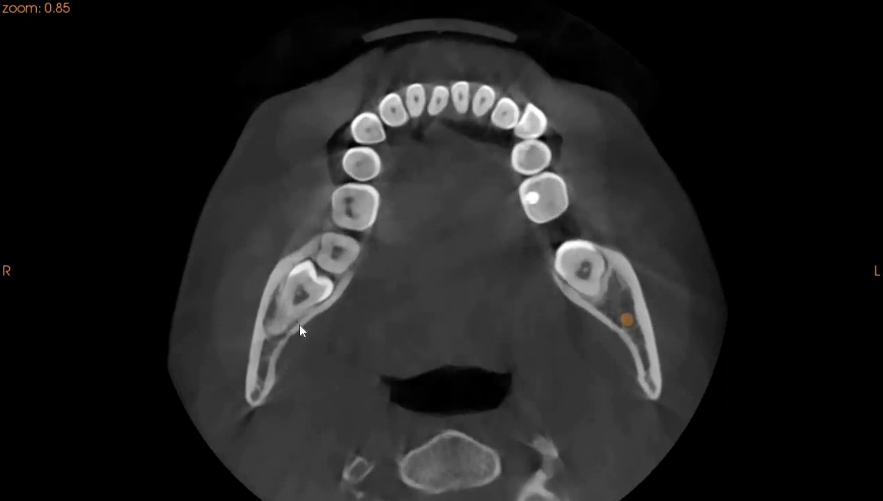
scroll(300, 325, "down", 2)
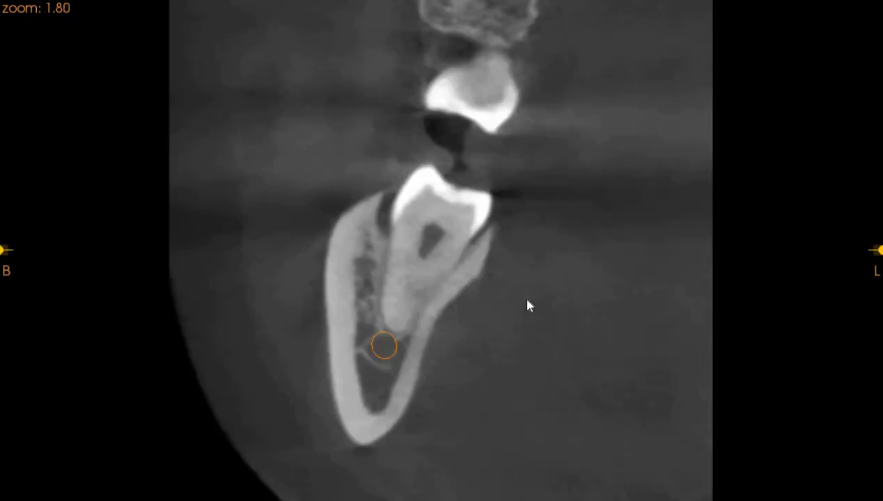
Examine the marked left nerve canal beneath the lower left molar's roots in the cross-sections
scroll(528, 305, "down", 5)
scroll(415, 342, "up", 2)
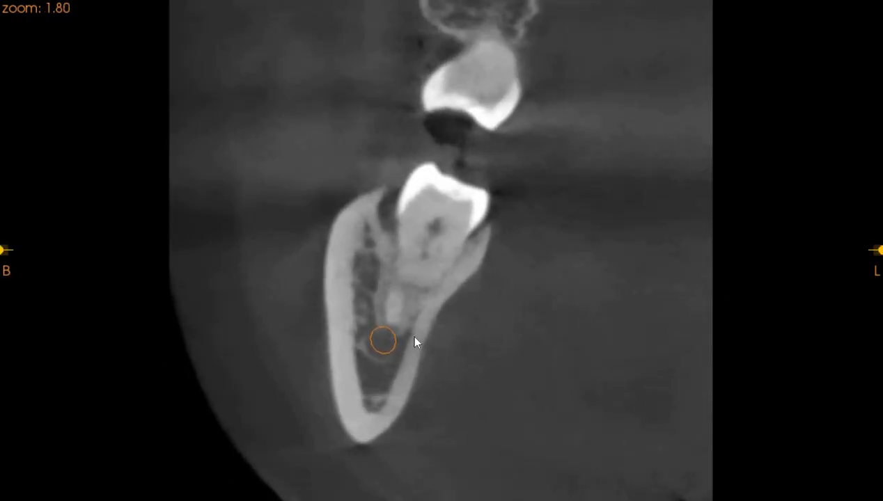
scroll(414, 339, "down", 5)
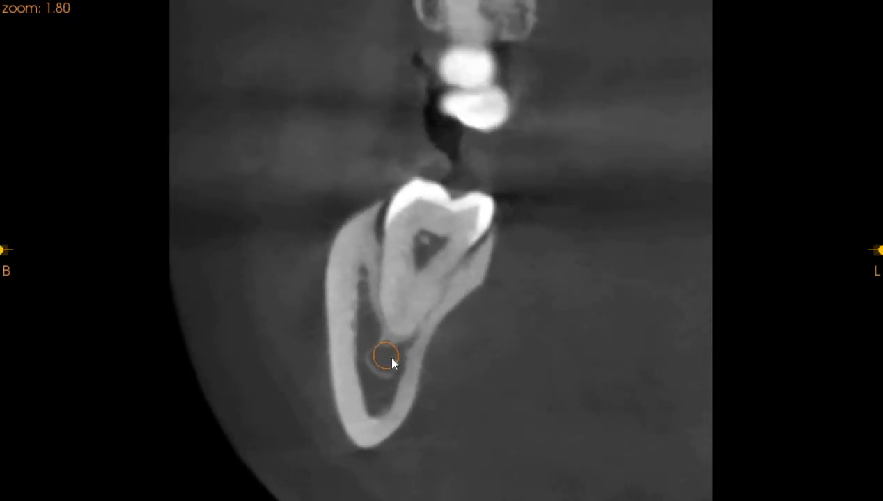
scroll(392, 361, "down", 5)
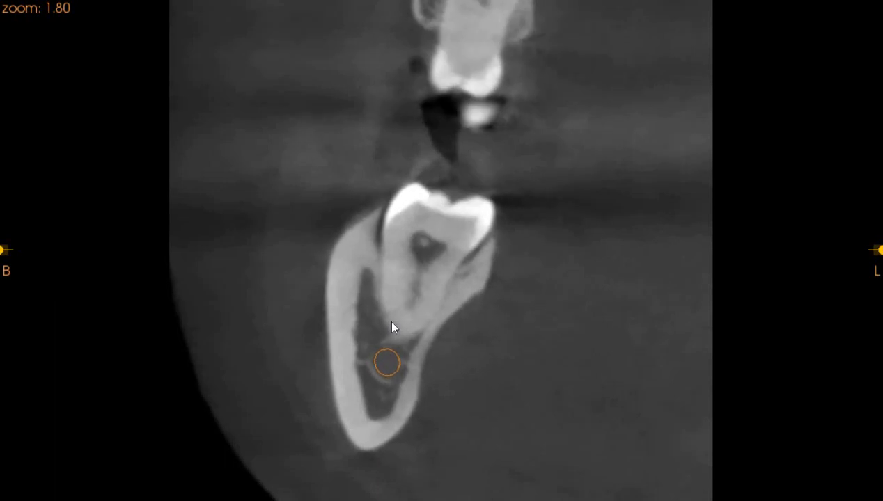
scroll(392, 328, "down", 4)
scroll(399, 352, "down", 8)
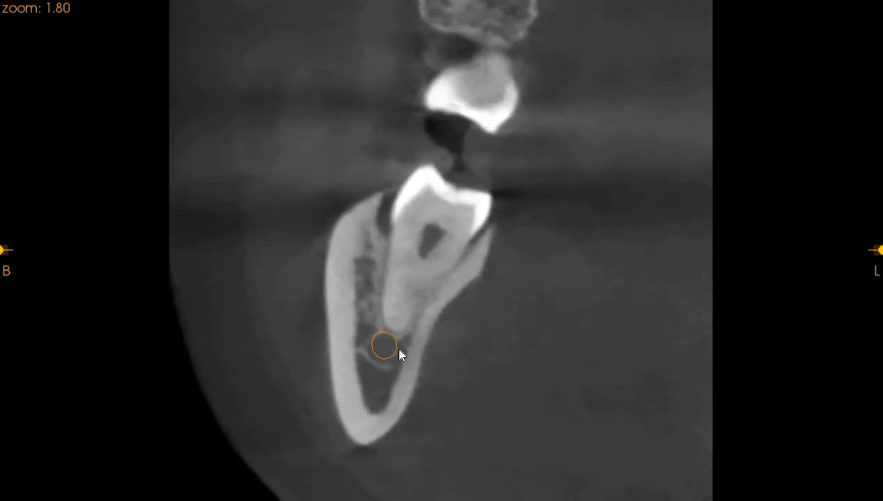
Follow the marked left nerve canal through the cross-sections from the lower left molar's edge to the bone beyond it
scroll(388, 306, "down", 5)
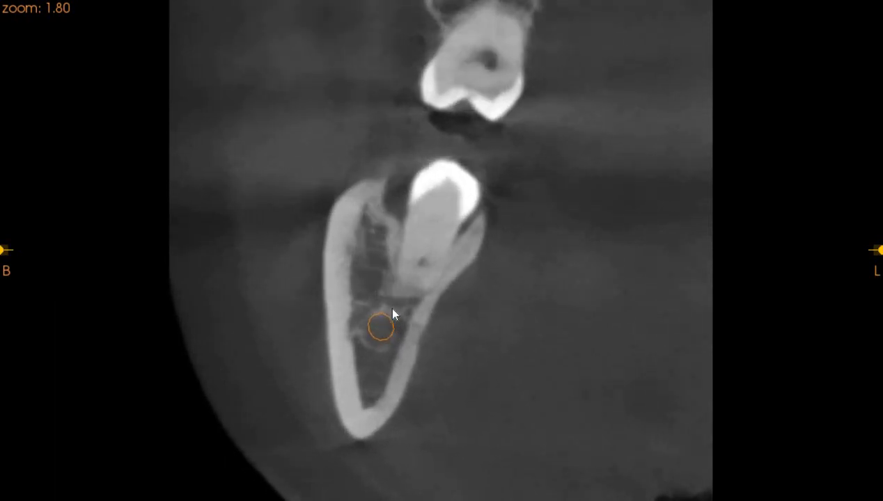
scroll(392, 314, "down", 5)
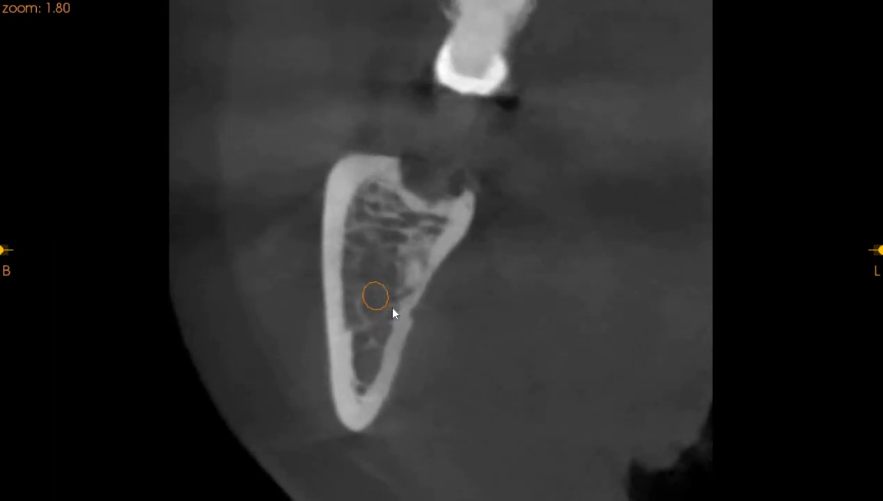
scroll(392, 313, "down", 2)
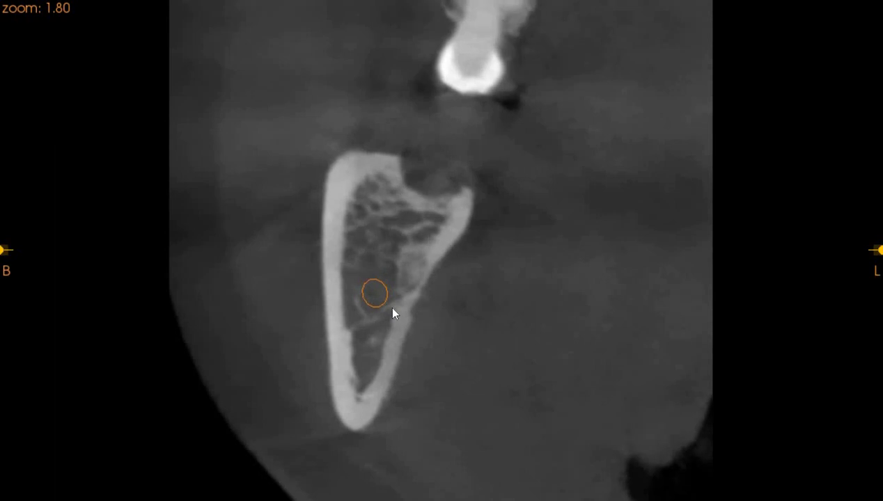
scroll(392, 313, "down", 5)
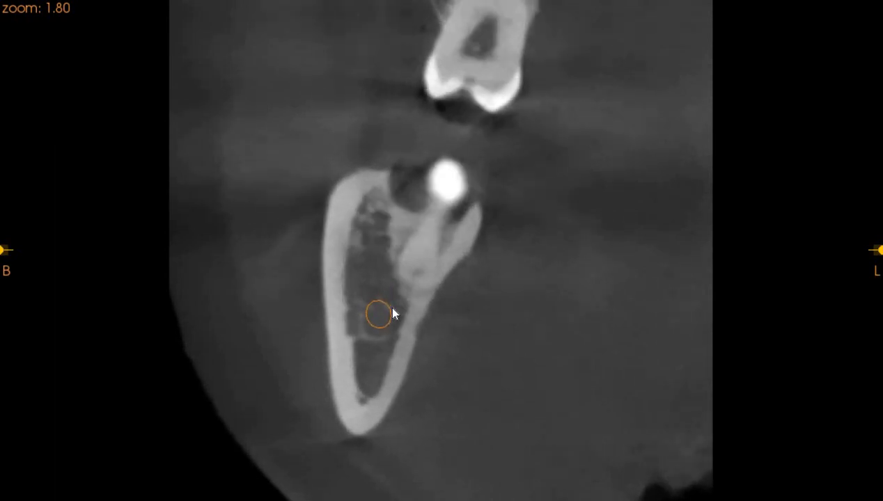
Follow the marked left nerve canal back to the lower left molar's root tip in the cross-sections and hide the canal marking
scroll(392, 313, "down", 5)
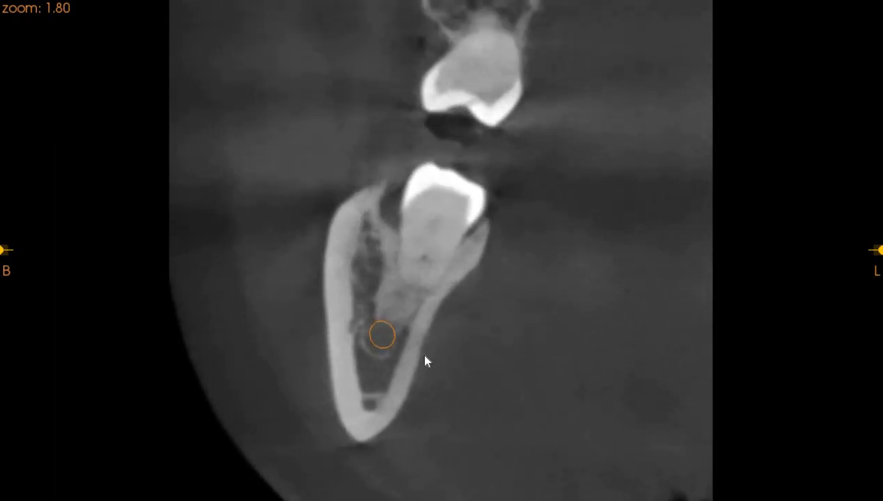
scroll(392, 347, "down", 4)
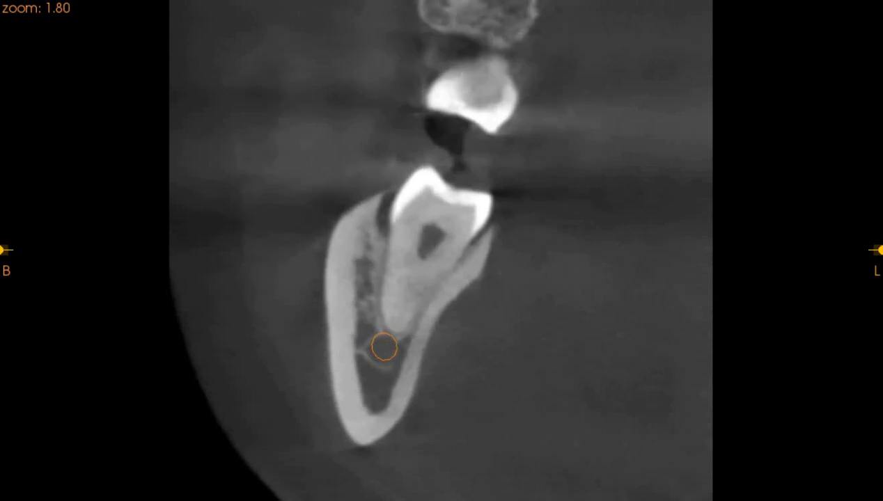
scroll(392, 347, "down", 1)
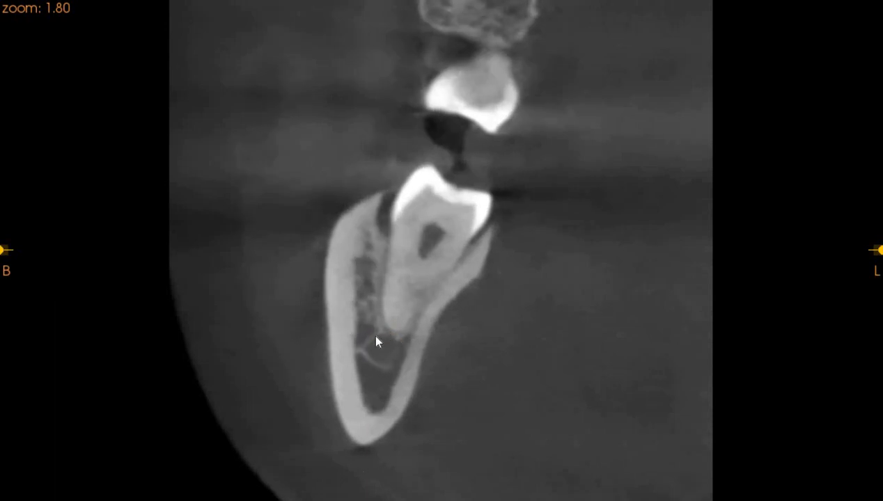
Trace the unmarked left nerve canal through the cross-sections from the lower left molar's root tip to the bone beyond the tooth
scroll(375, 336, "down", 4)
scroll(375, 336, "up", 4)
scroll(376, 341, "down", 5)
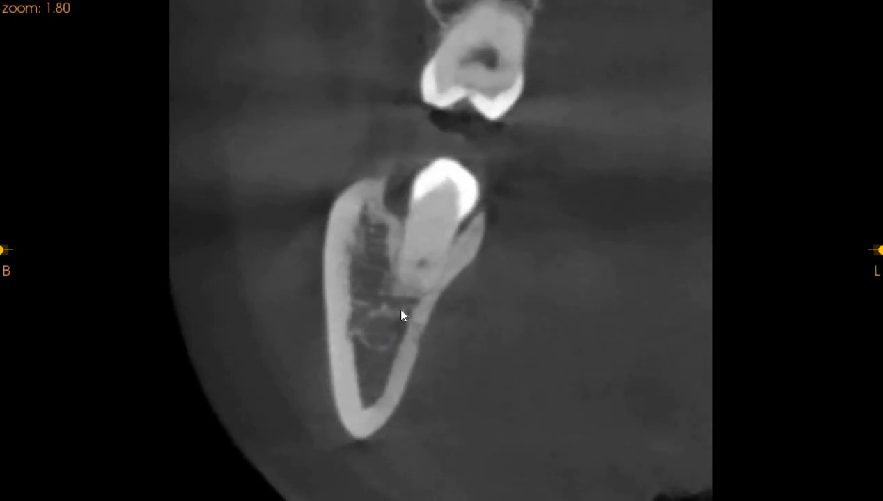
scroll(402, 311, "down", 8)
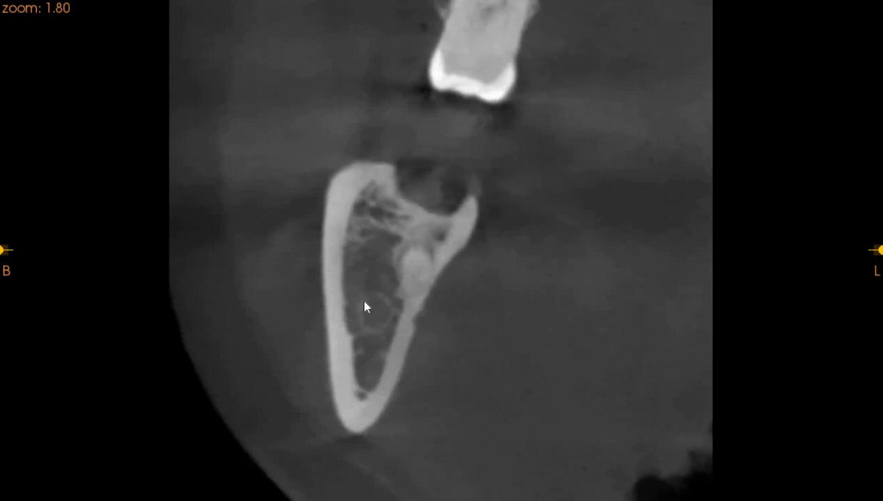
scroll(375, 307, "down", 6)
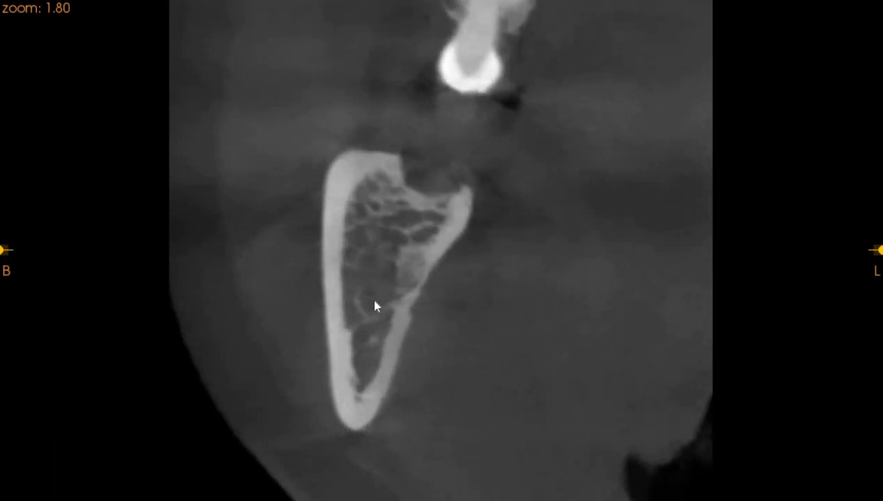
Trace the unmarked left nerve canal back beneath the lower left molar and examine its border against the roots in successive cross-sections
scroll(375, 306, "down", 5)
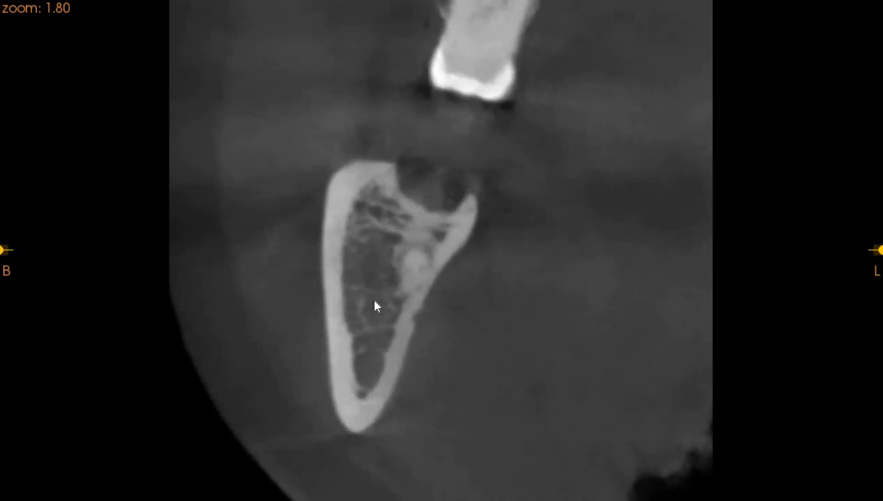
scroll(374, 306, "down", 6)
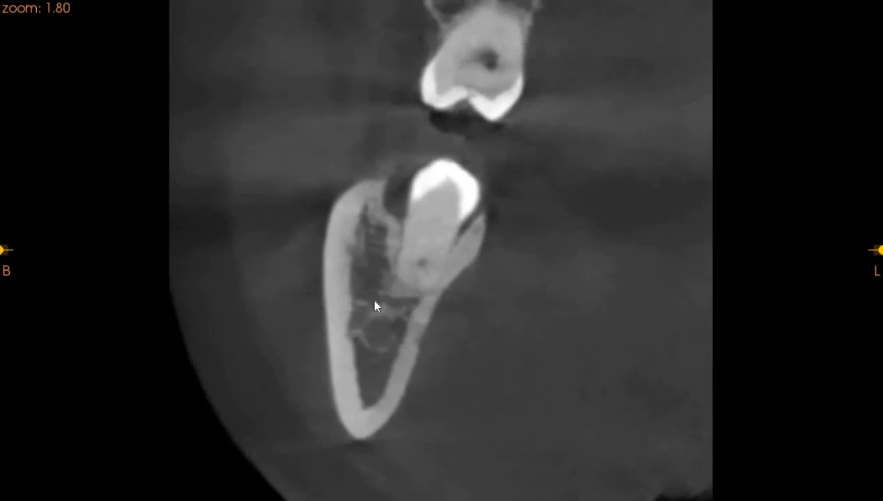
scroll(374, 306, "down", 6)
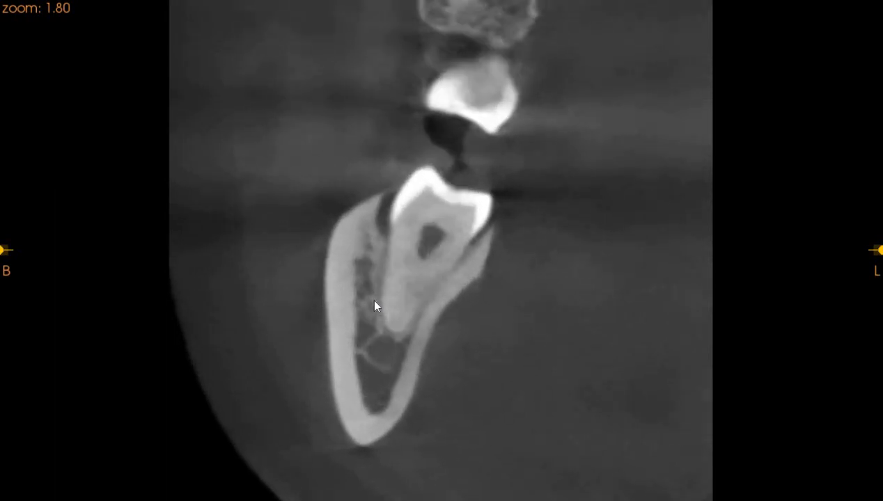
scroll(375, 306, "down", 6)
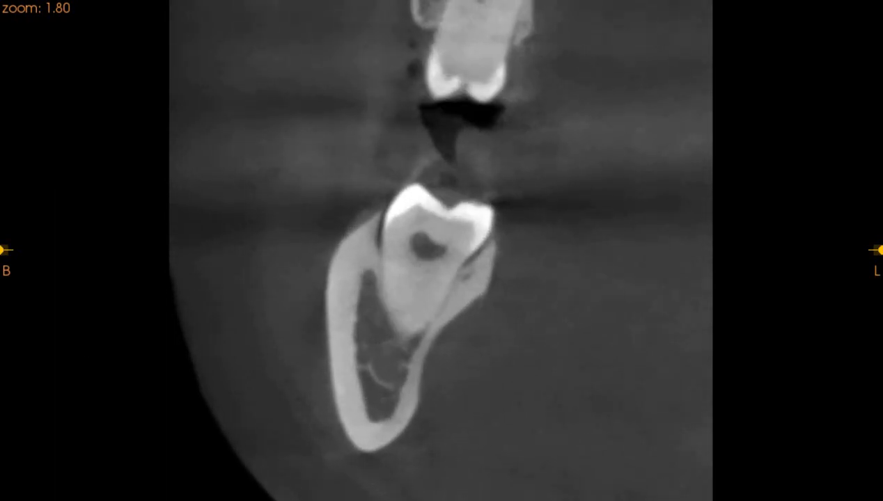